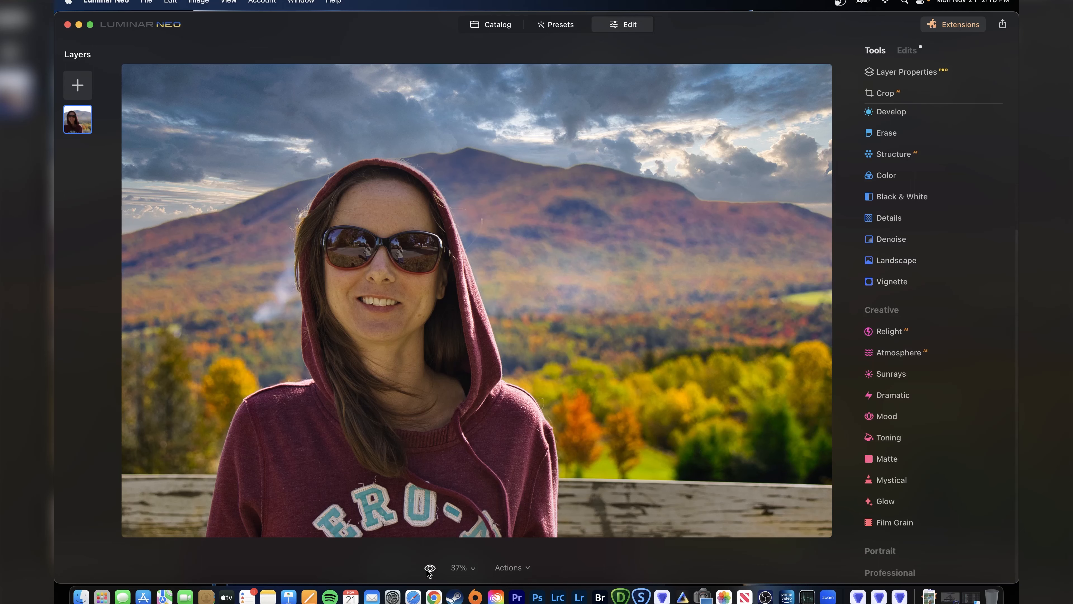
Compare the edited hooded portrait with its original version.
left_click(429, 568)
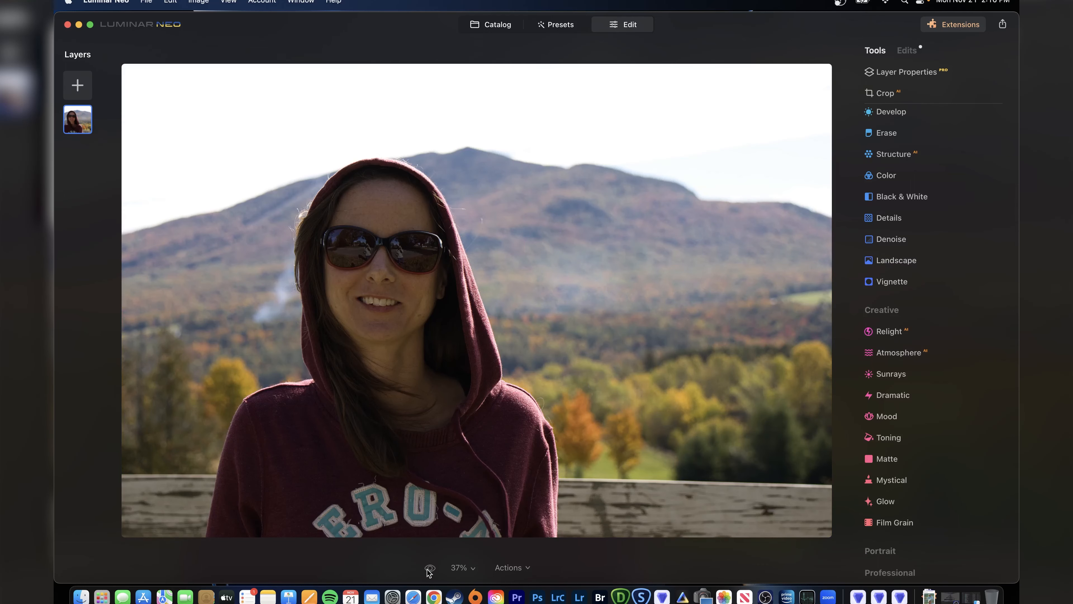
left_click(428, 569)
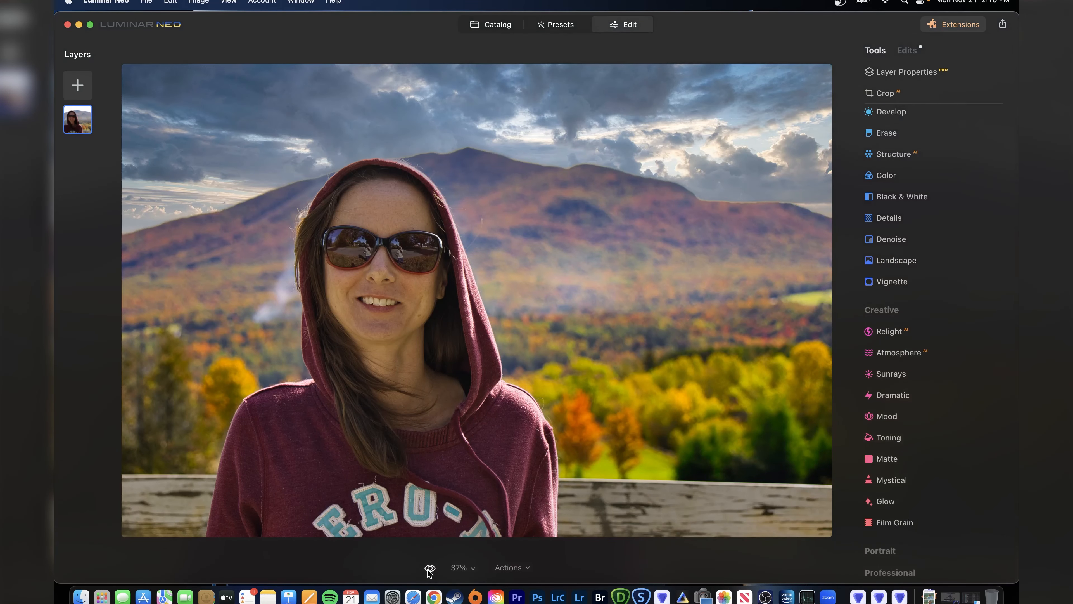
left_click(428, 569)
left_click(428, 569)
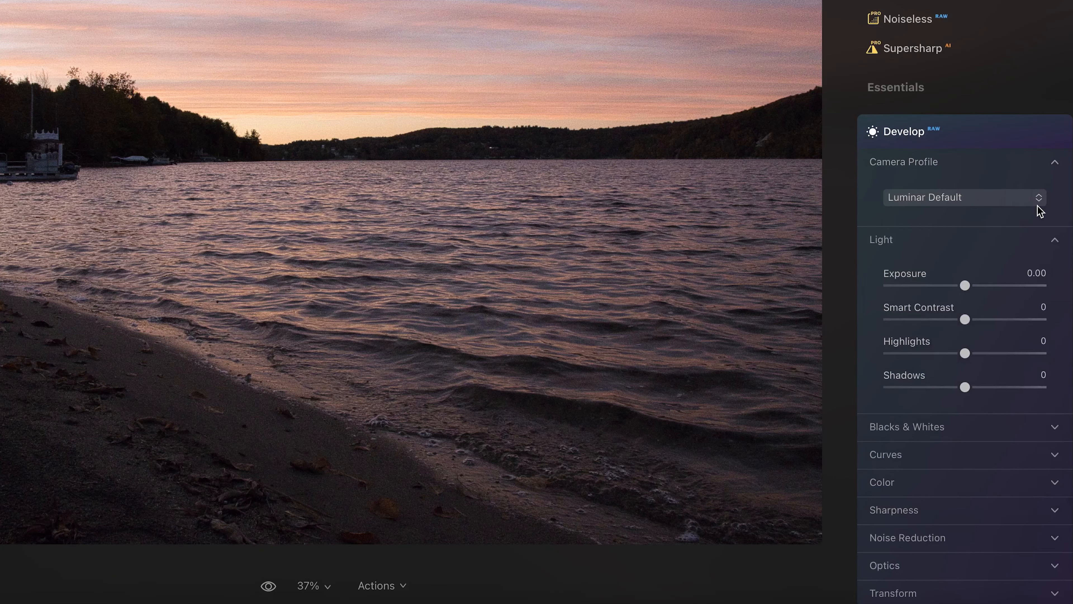
Review the Develop tool's camera profiles and its Light, Blacks & Whites, Curves and Color sections on the lake photo.
left_click(1037, 203)
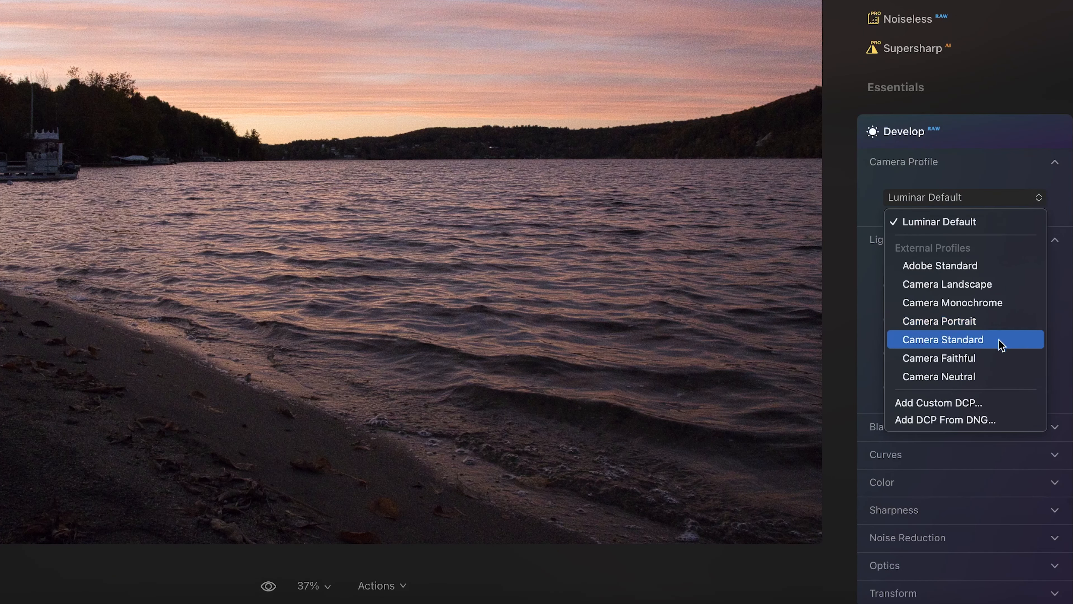
key("Escape")
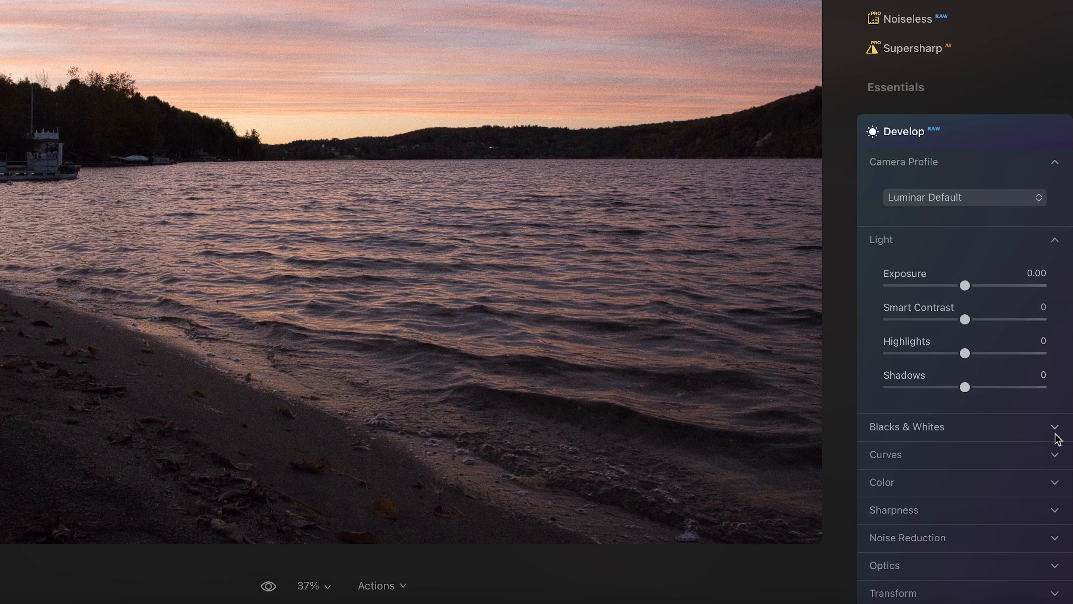
left_click(1053, 240)
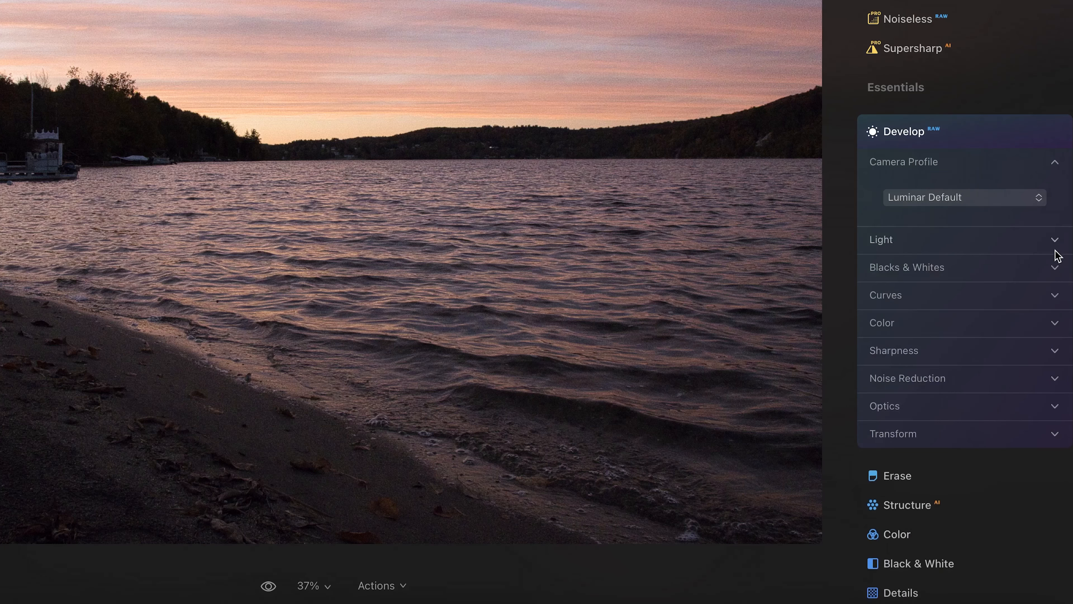
left_click(1055, 268)
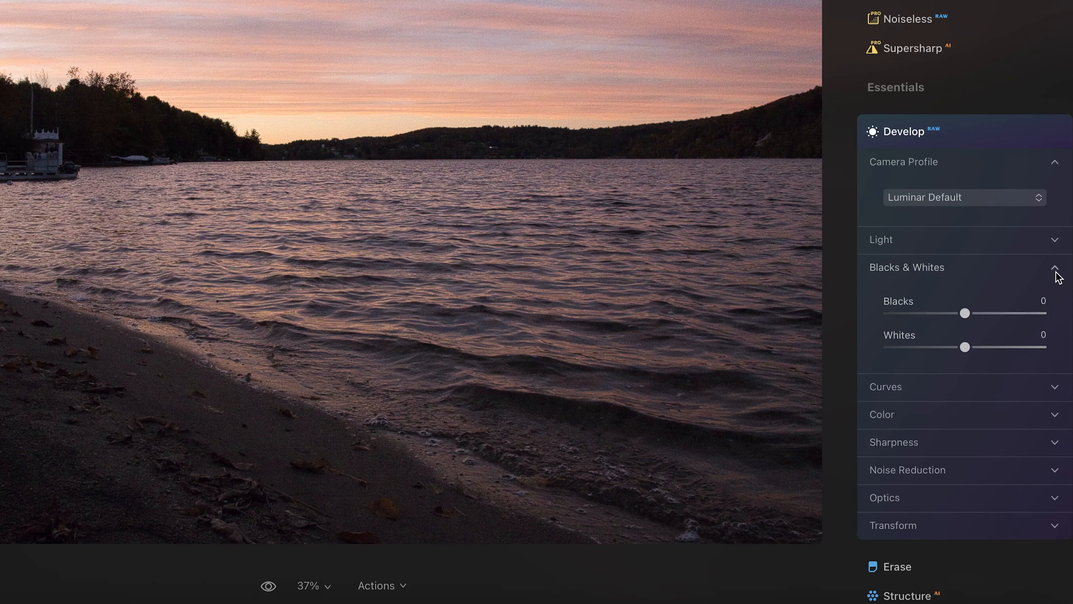
left_click(1056, 273)
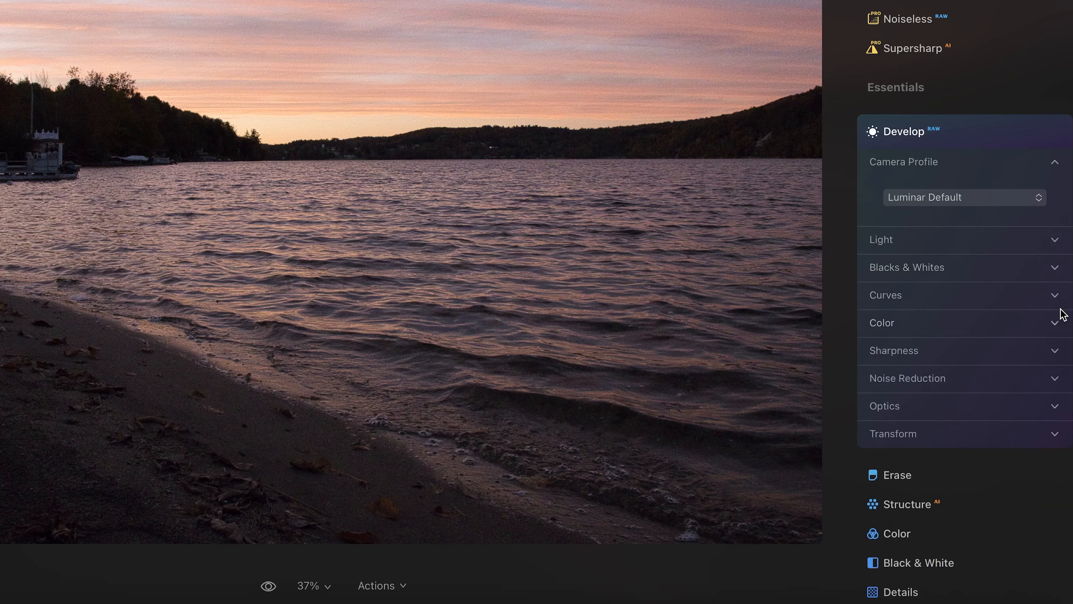
left_click(1057, 297)
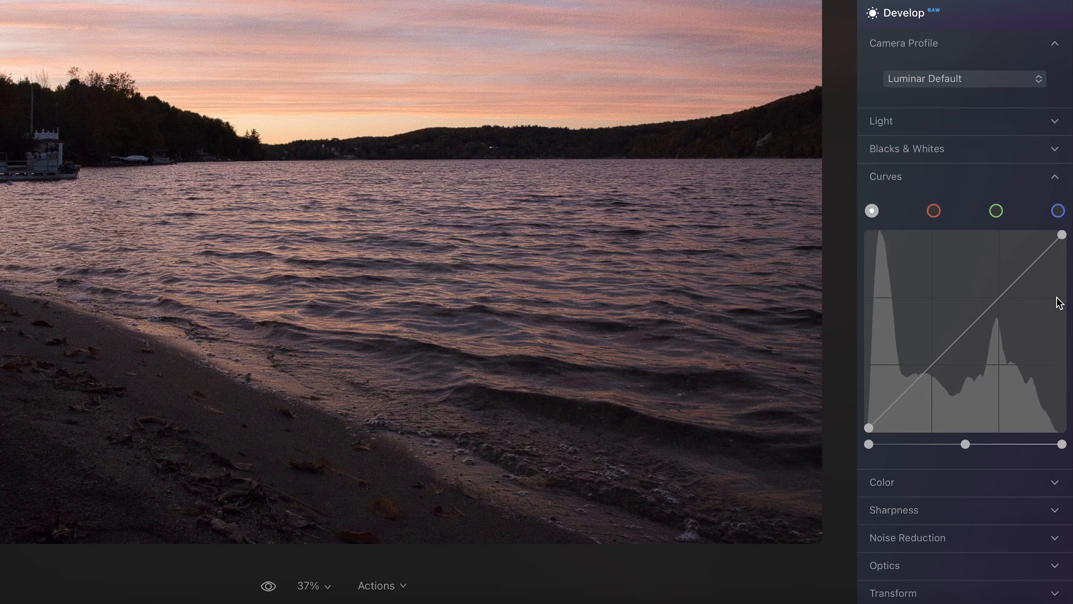
left_click(1052, 179)
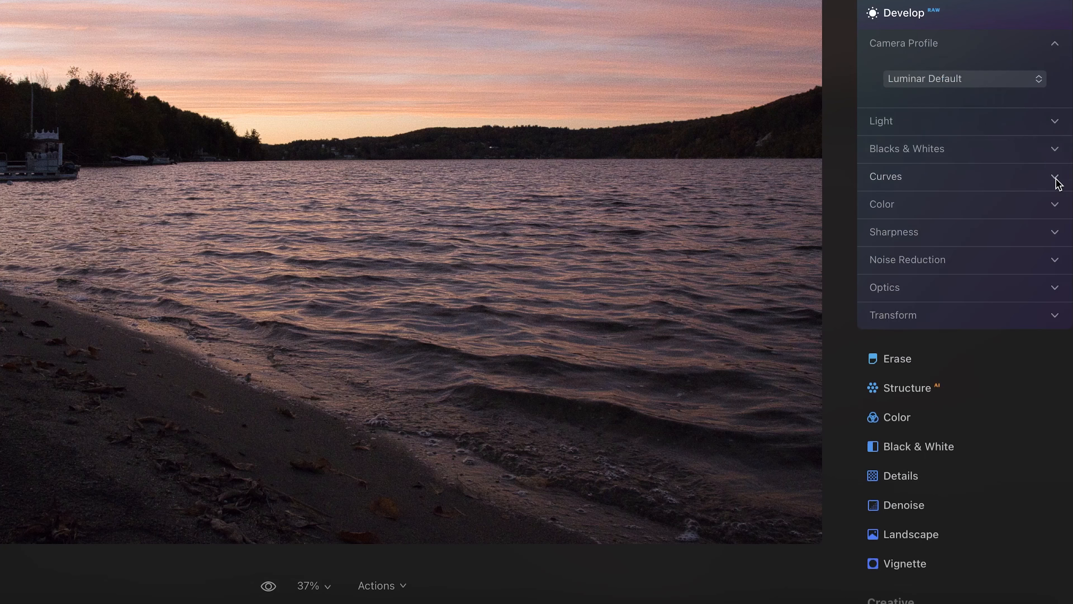
left_click(1054, 206)
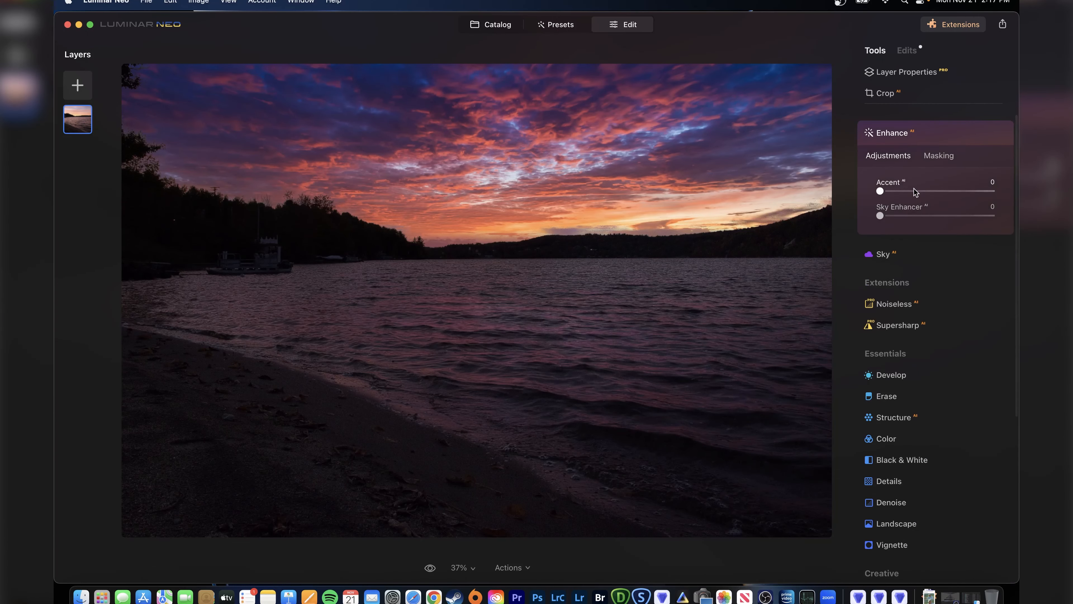
Raise the Enhance Accent amount on the lake photo and shift the Sunset Clouds 3 sky's horizontal position to a negative value.
left_click_drag(914, 191, 950, 190)
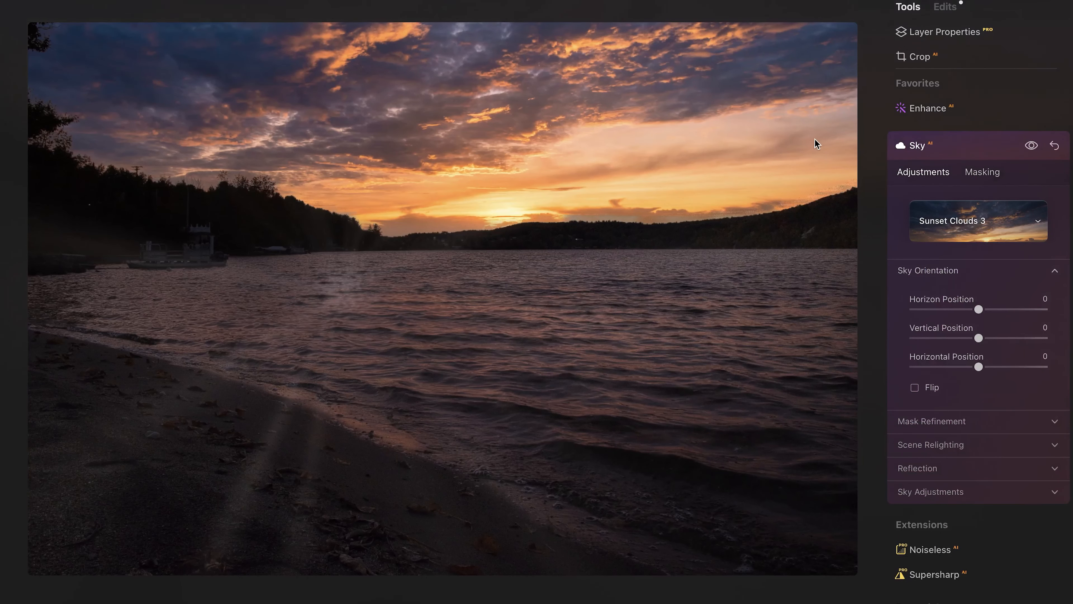
left_click_drag(978, 367, 960, 368)
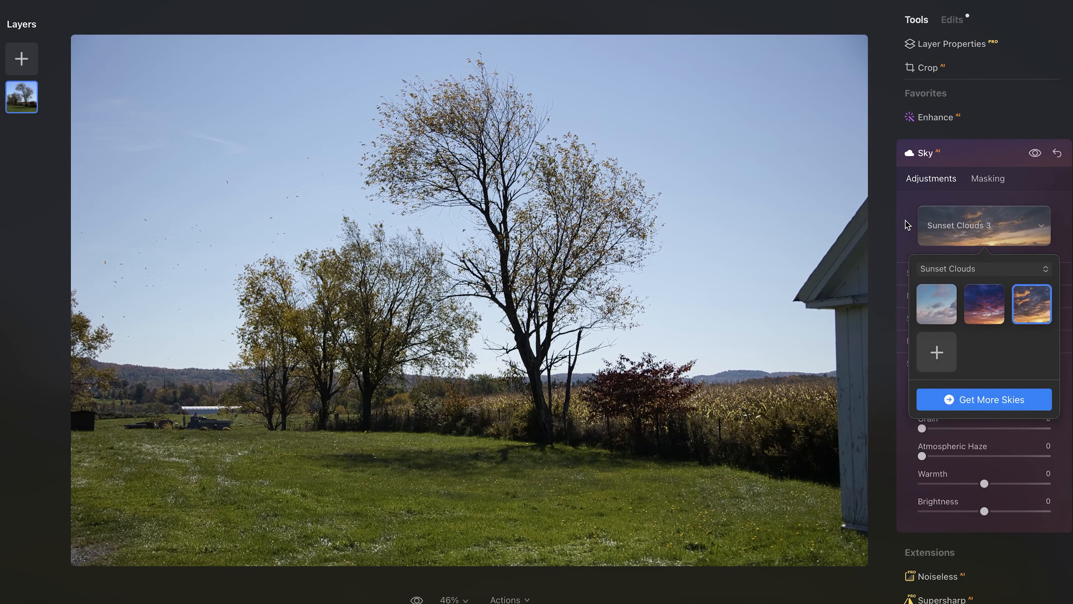
Inspect the Sunset Clouds 3 sky replacement around the tree branches at 100% zoom.
left_click(909, 225)
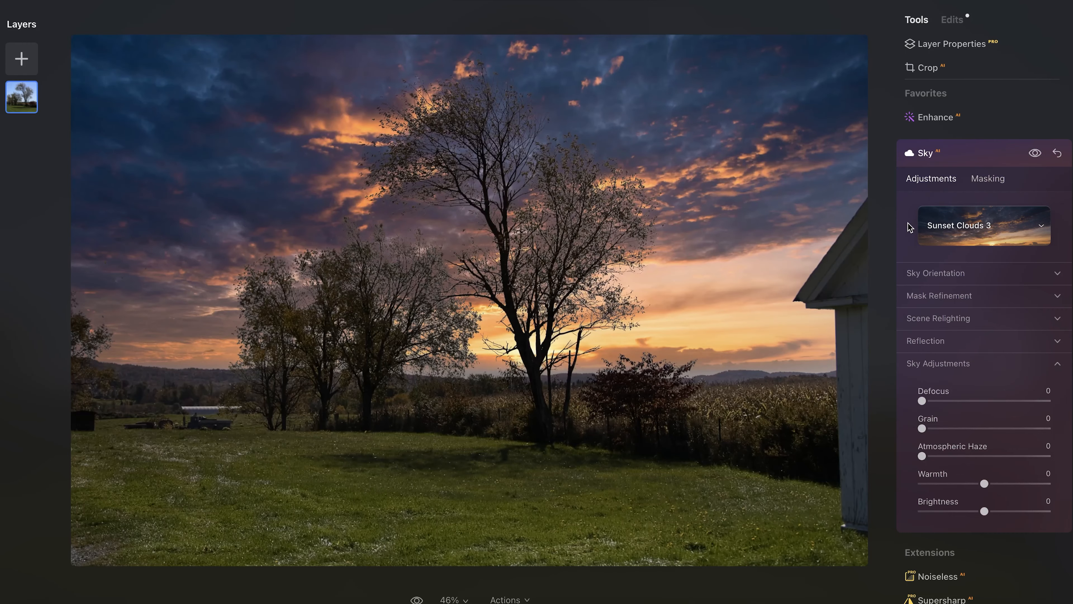
left_click(627, 221)
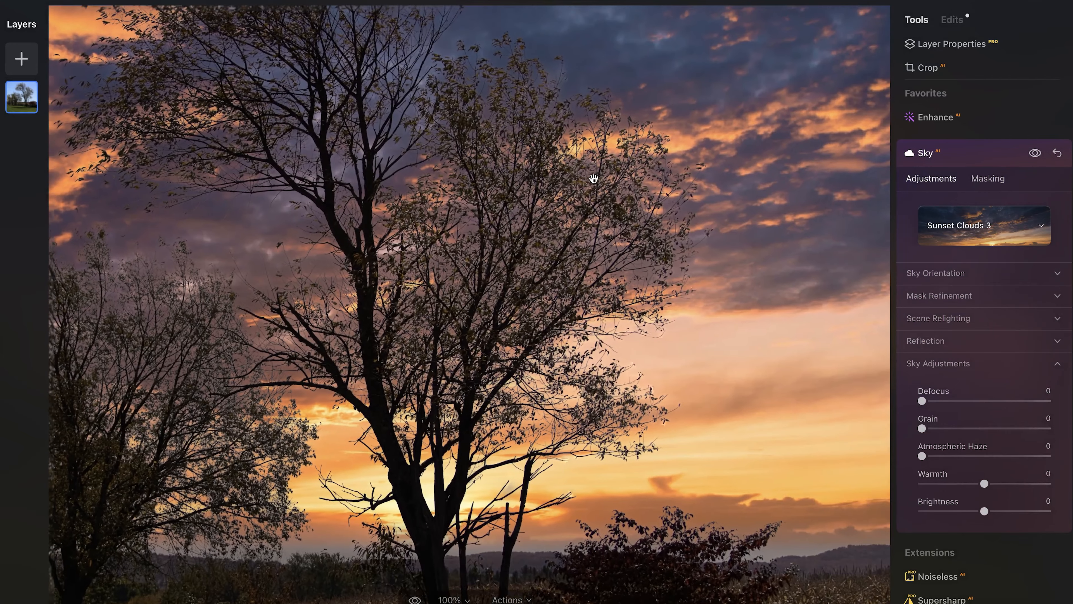
left_click_drag(594, 175, 623, 209)
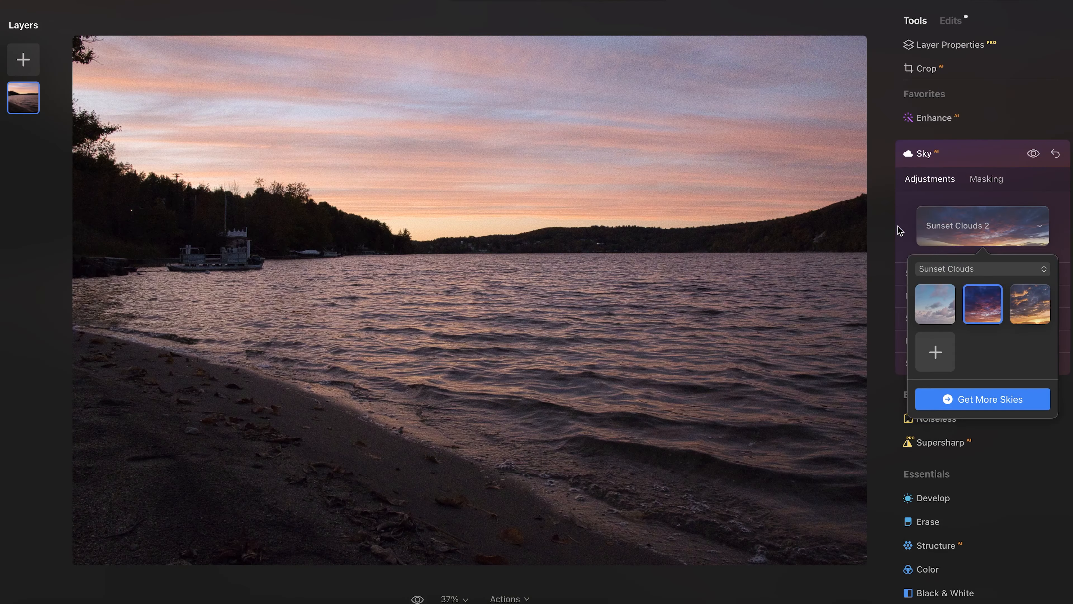
Lower the horizon position of the Sunset Clouds 2 sky in the lake photo's sky orientation settings.
left_click(896, 228)
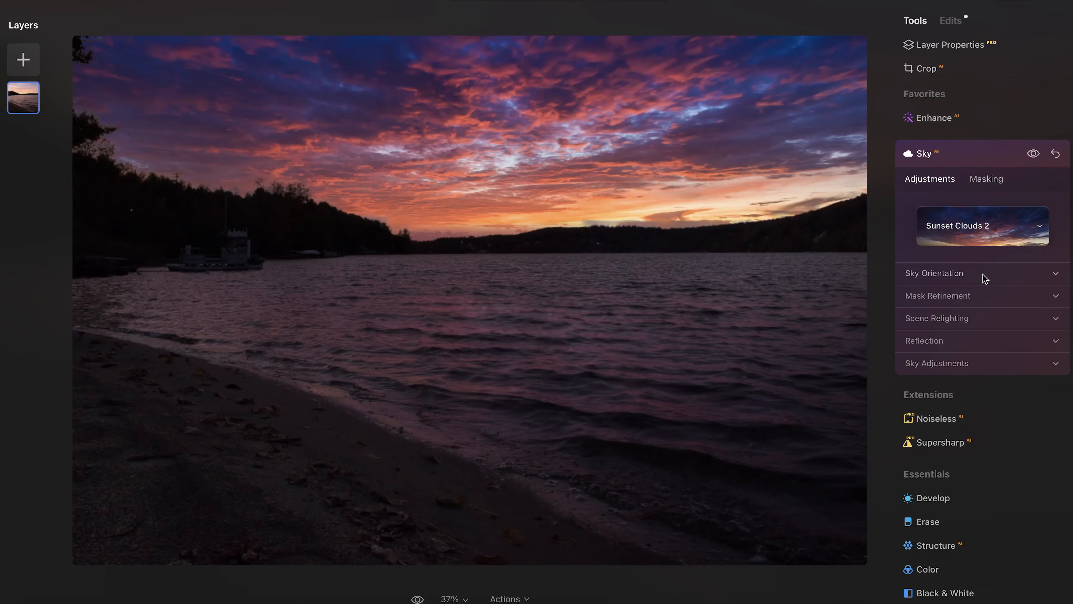
left_click(984, 278)
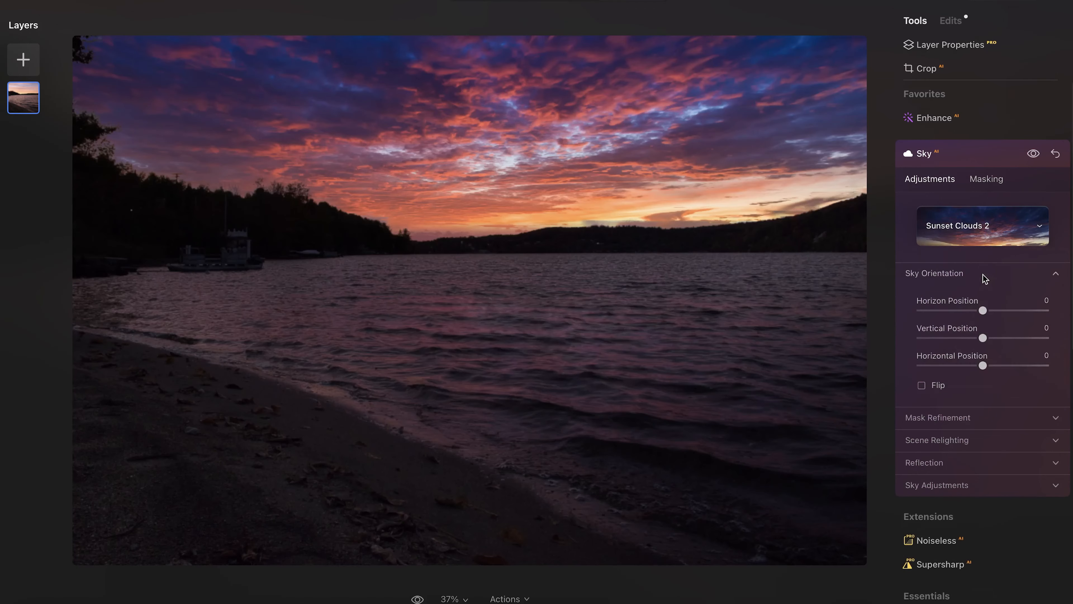
left_click_drag(982, 310, 969, 310)
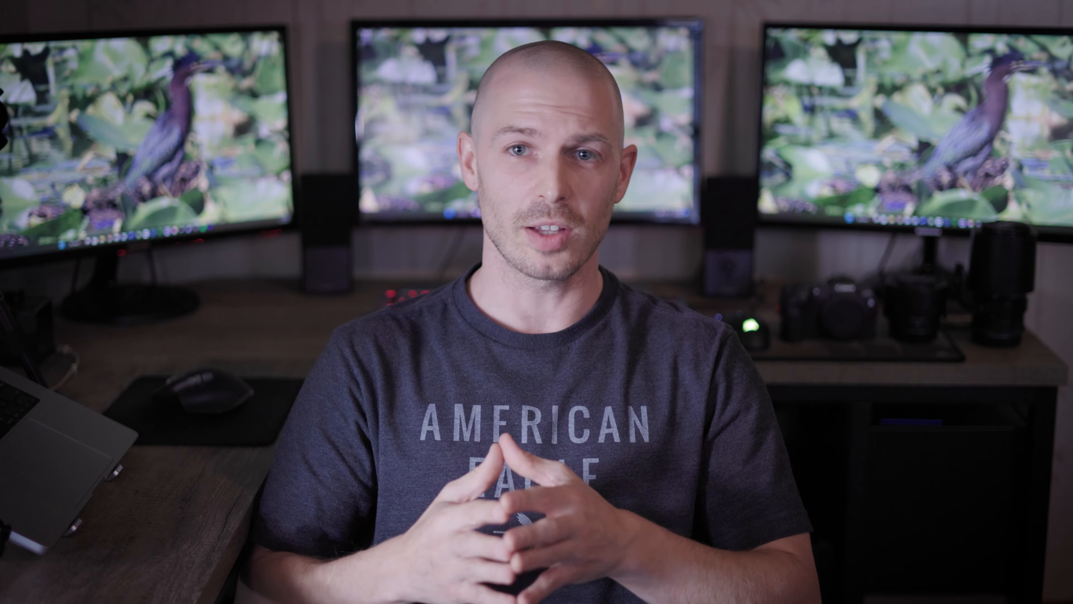
Examine the Sky tool's orientation, mask refinement, scene relighting, reflection and sky adjustment controls on the unedited lake photo.
left_click(1011, 244)
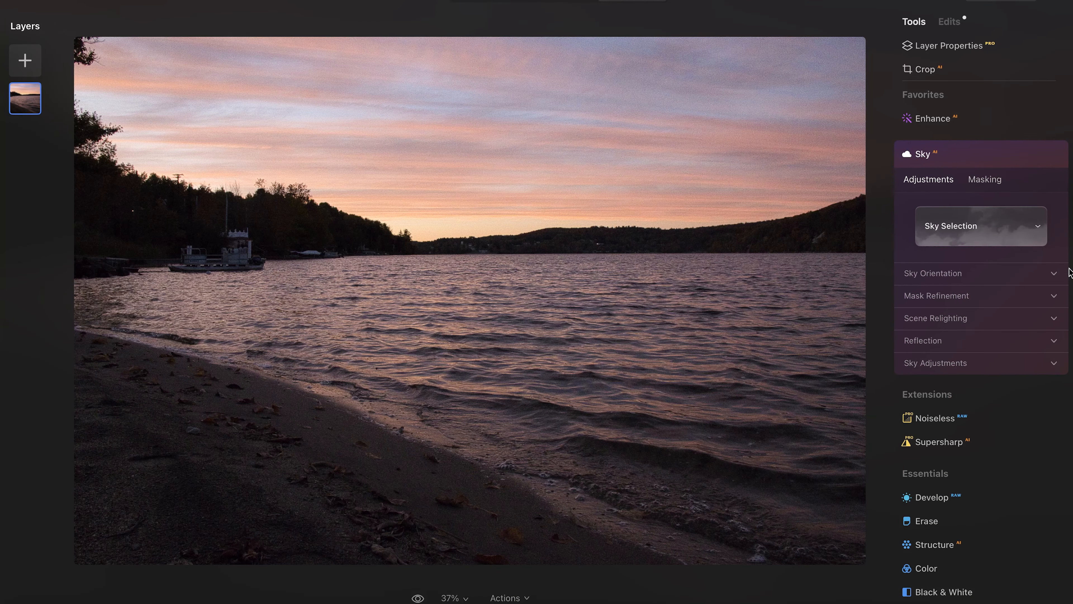
left_click(1062, 275)
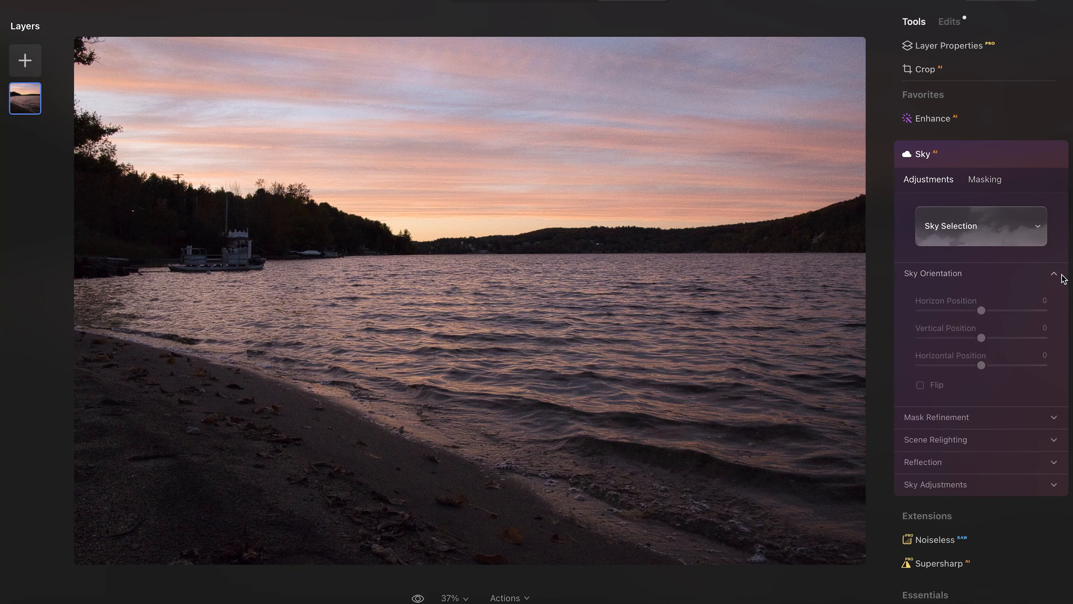
left_click(1054, 274)
left_click(1056, 296)
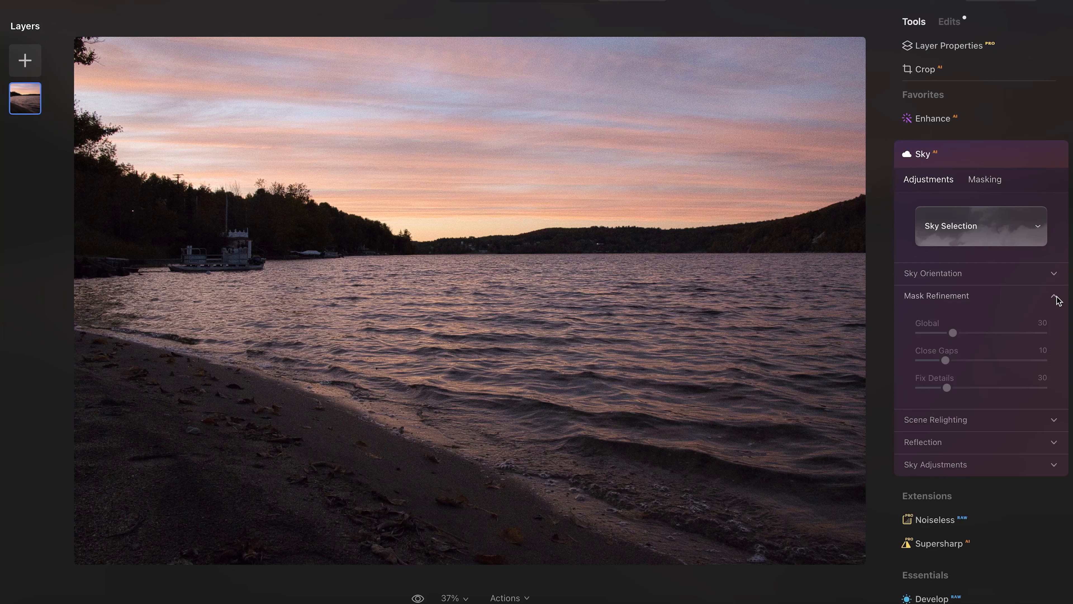
left_click(1057, 299)
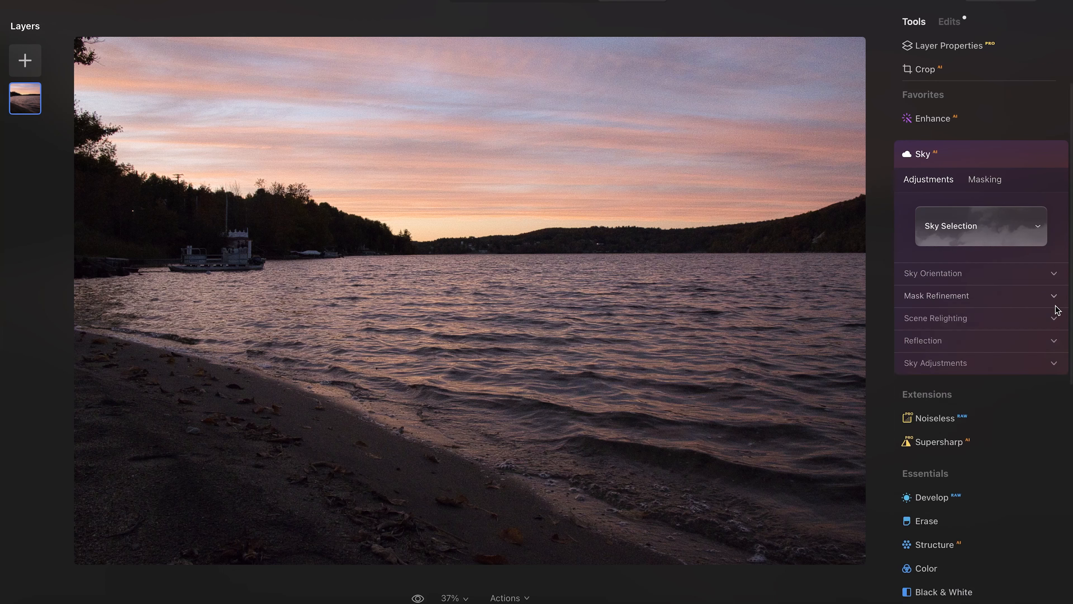
left_click(1056, 323)
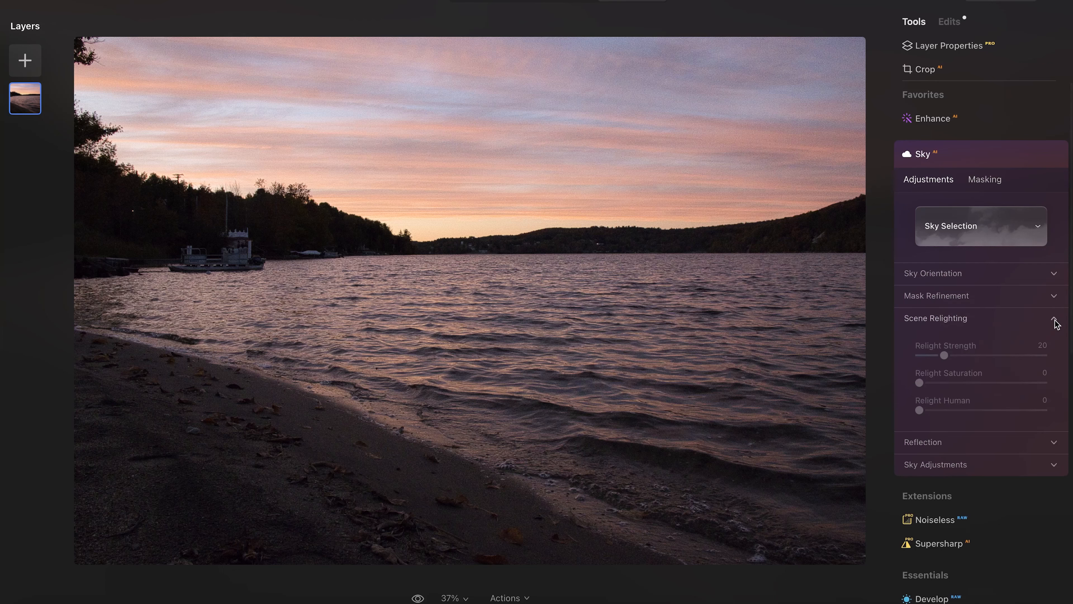
left_click(1057, 323)
left_click(1057, 344)
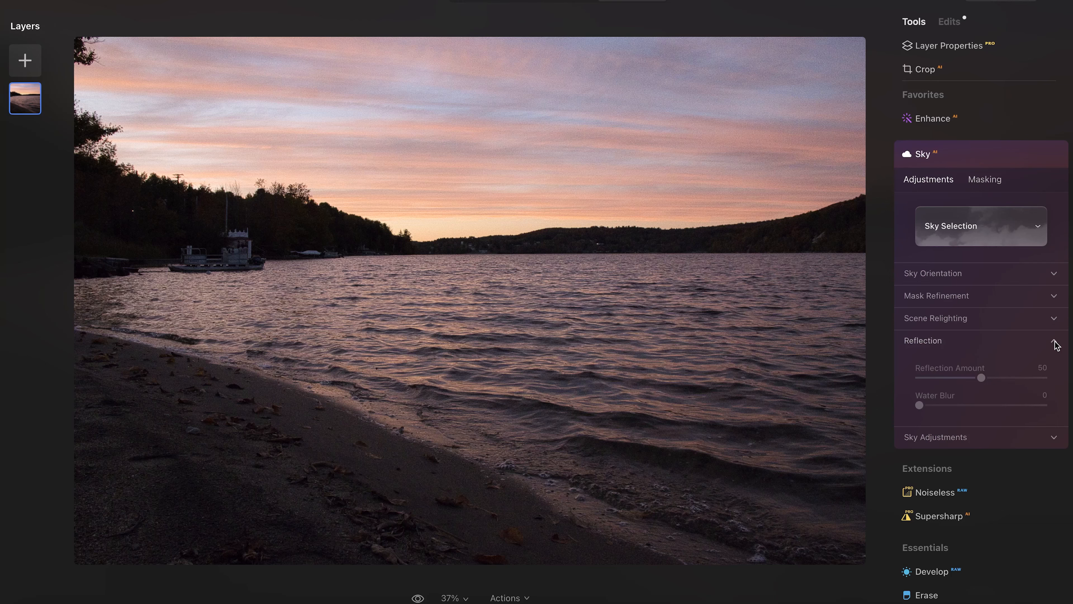
left_click(1055, 343)
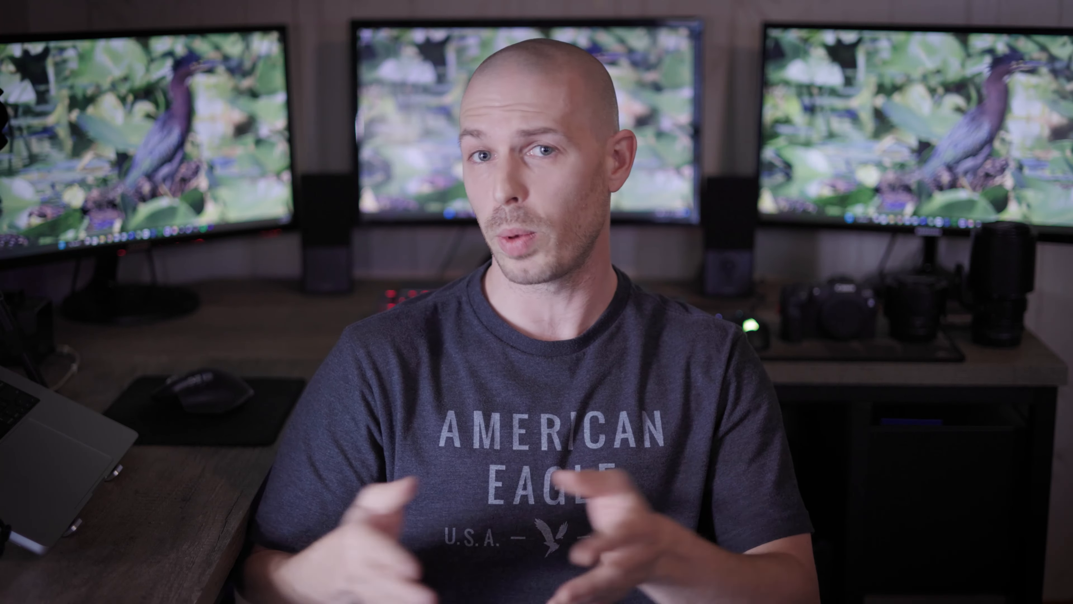
left_click(1054, 362)
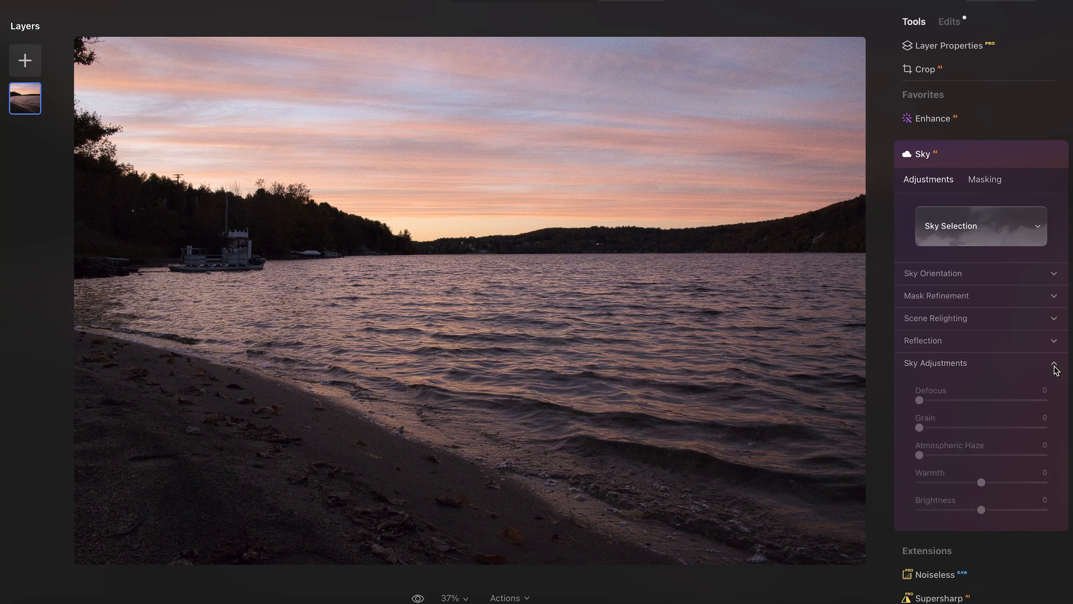
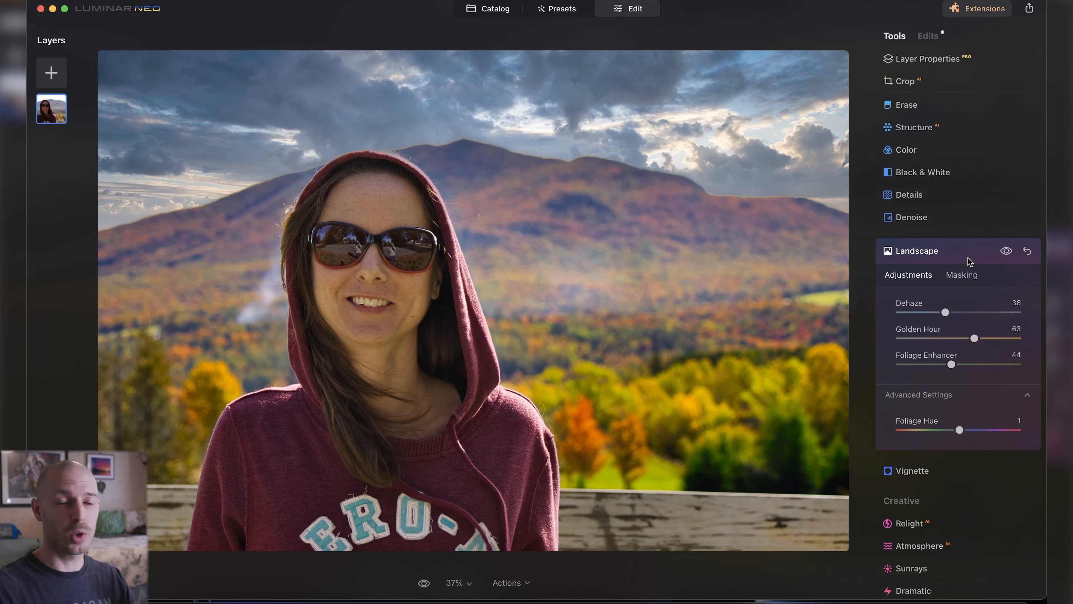
Check the finished portrait edit against the unedited original.
left_click(423, 584)
left_click(423, 584)
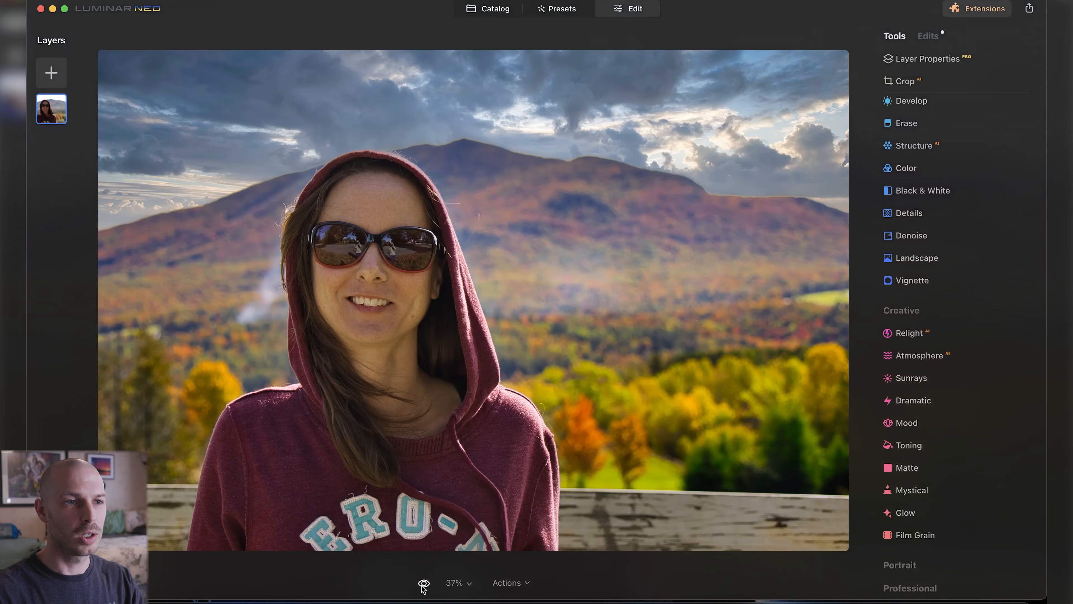
left_click(424, 584)
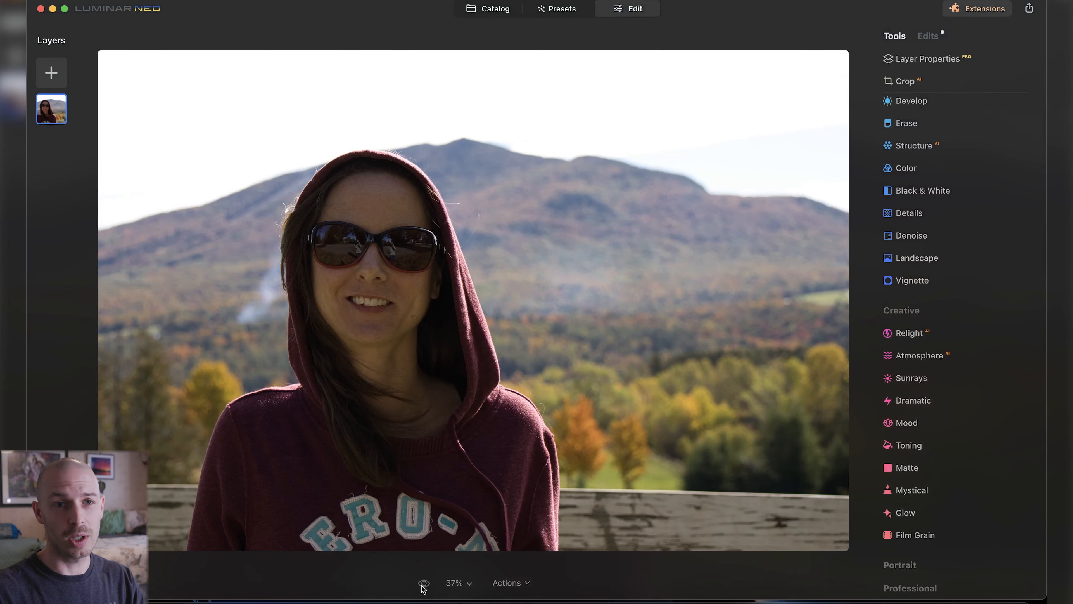
left_click(423, 584)
Open the lake sunset photo from the catalog for editing and replace its sky with Sunset Clouds 2.
left_click(488, 8)
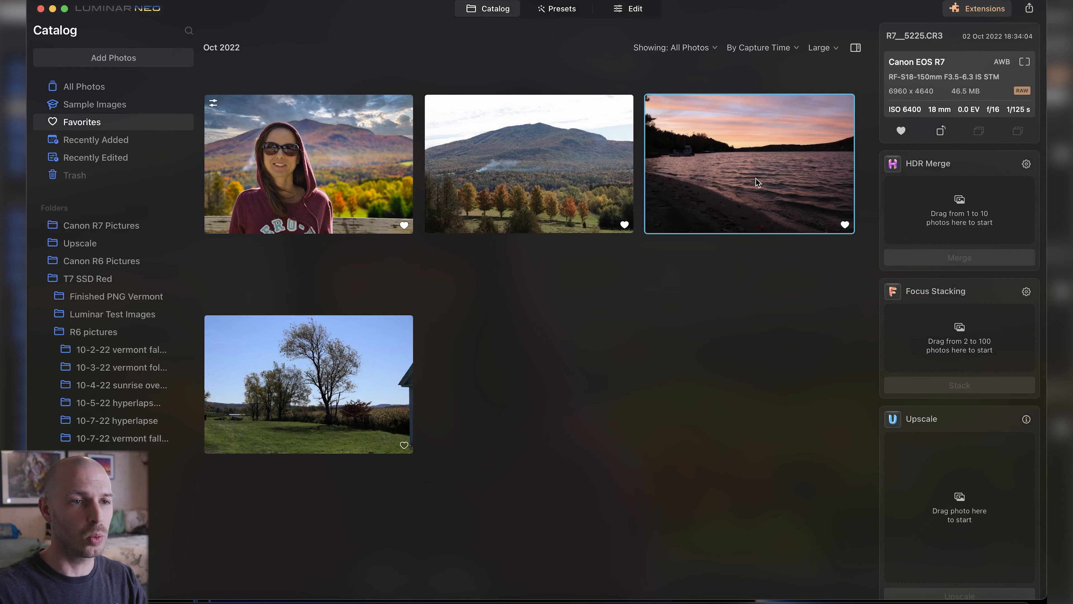
left_click(632, 9)
left_click(903, 152)
left_click(958, 230)
left_click(958, 270)
left_click(954, 393)
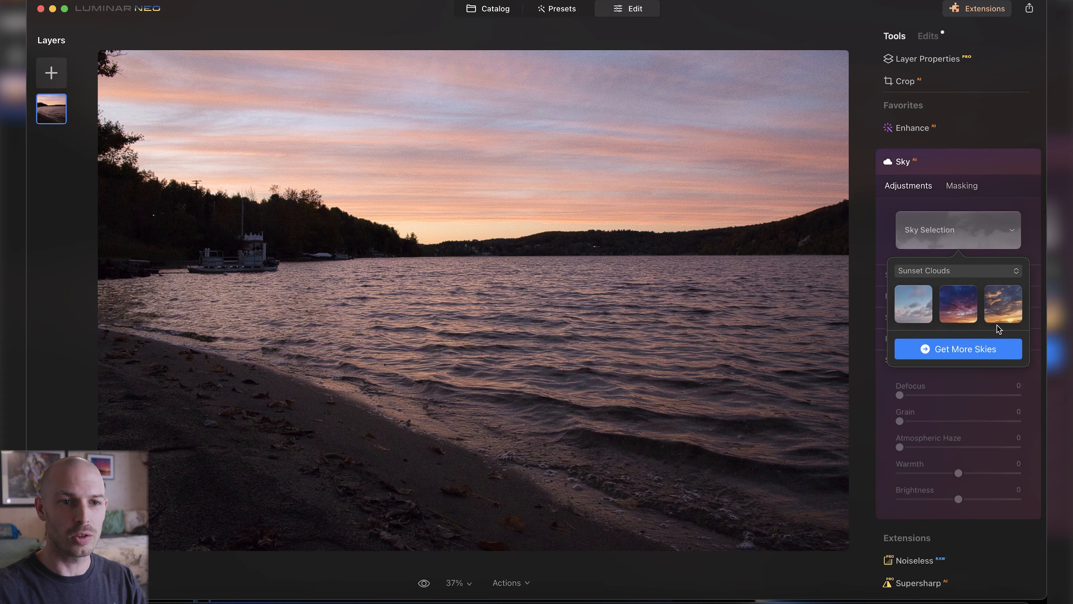
left_click(969, 299)
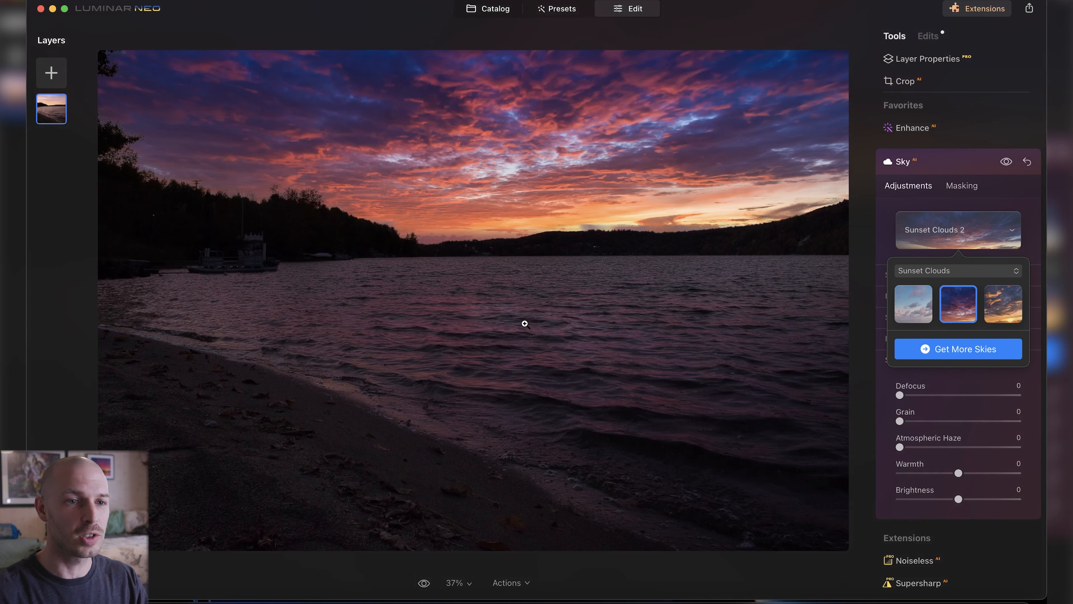
Compare the lake photo with and without the Sunset Clouds 2 sky replacement.
left_click(1006, 161)
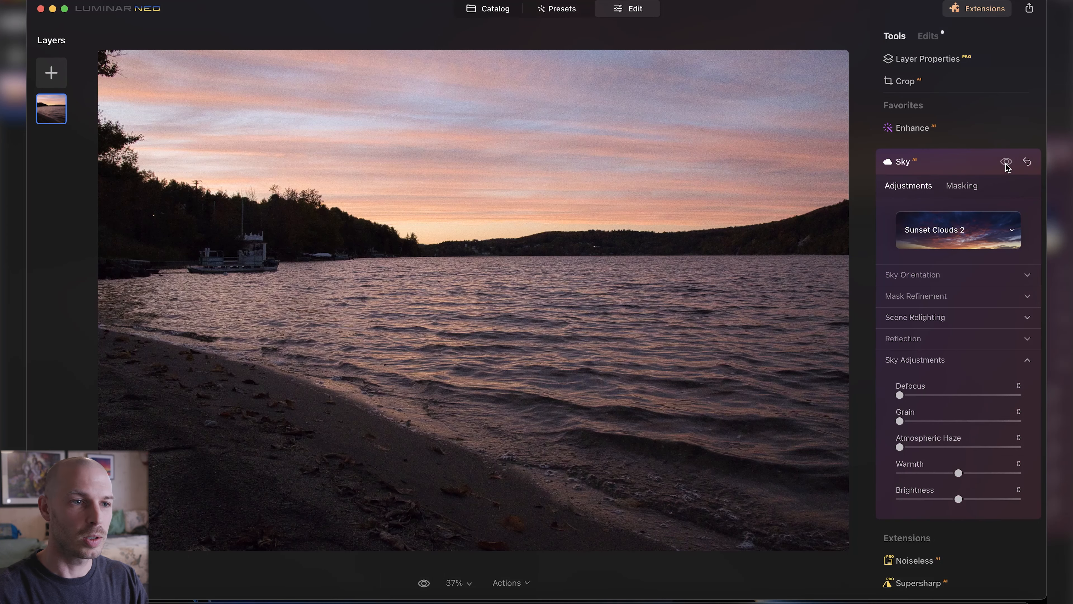
left_click(1006, 163)
left_click(1006, 164)
left_click(1007, 168)
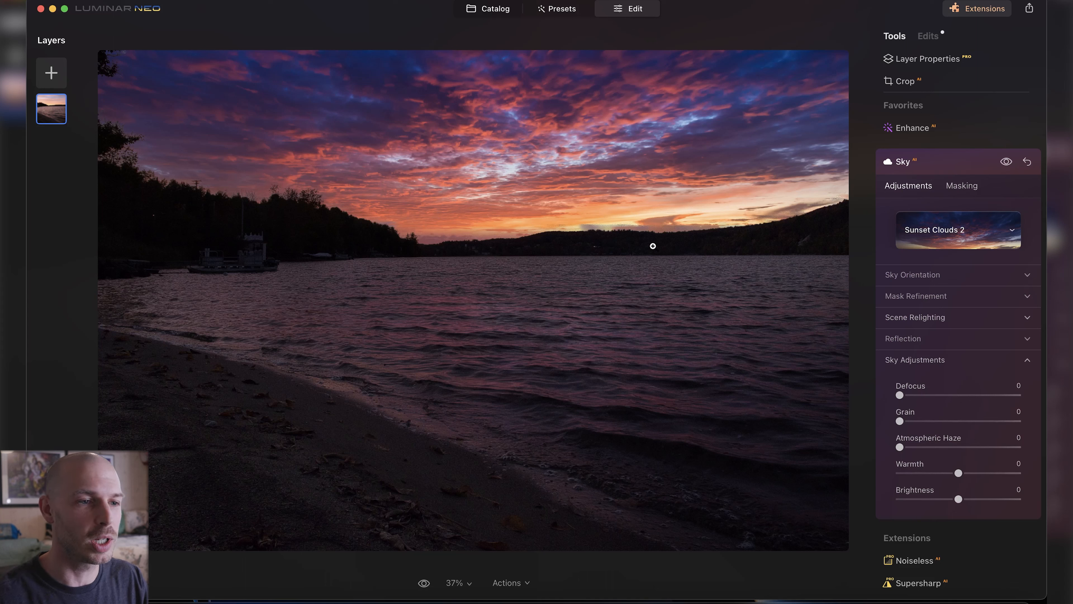
Set the scene relighting strength of the replaced sky to 48.
left_click(939, 317)
scroll(936, 338, "down", 1)
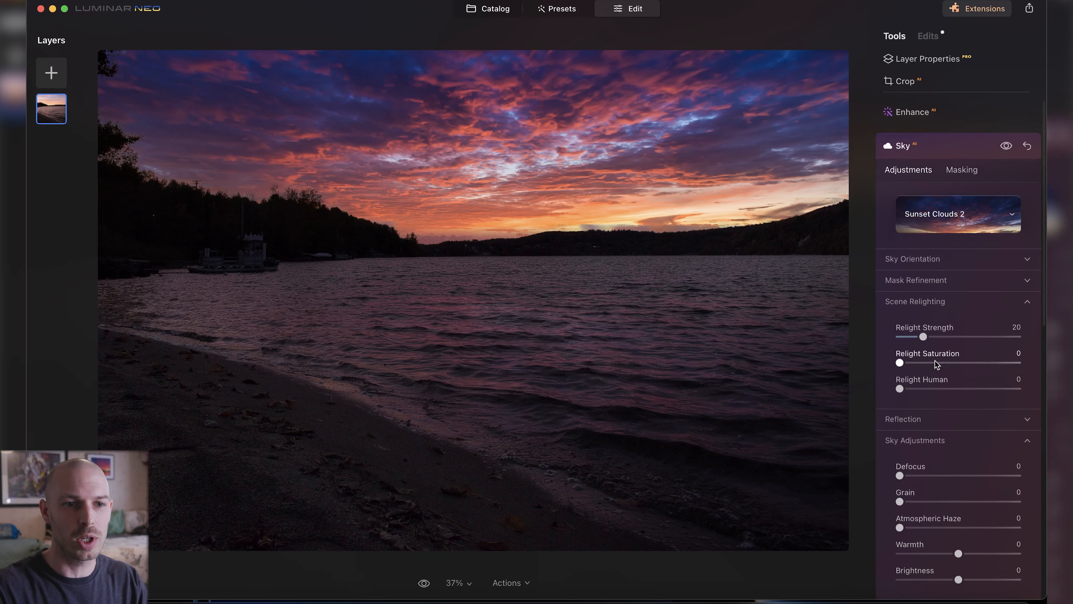
left_click_drag(923, 337, 957, 337)
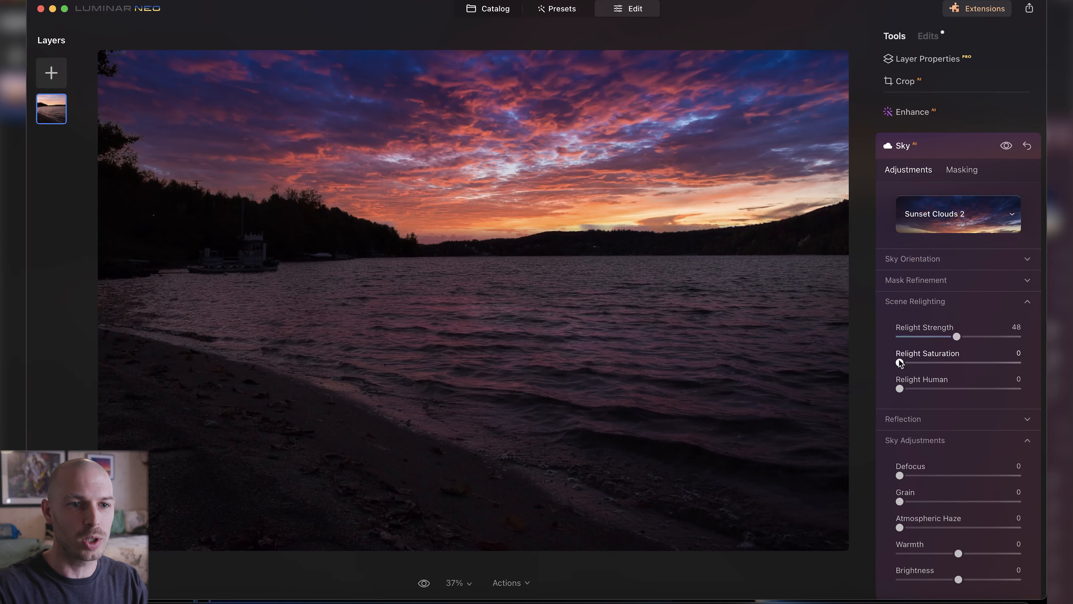
left_click(957, 301)
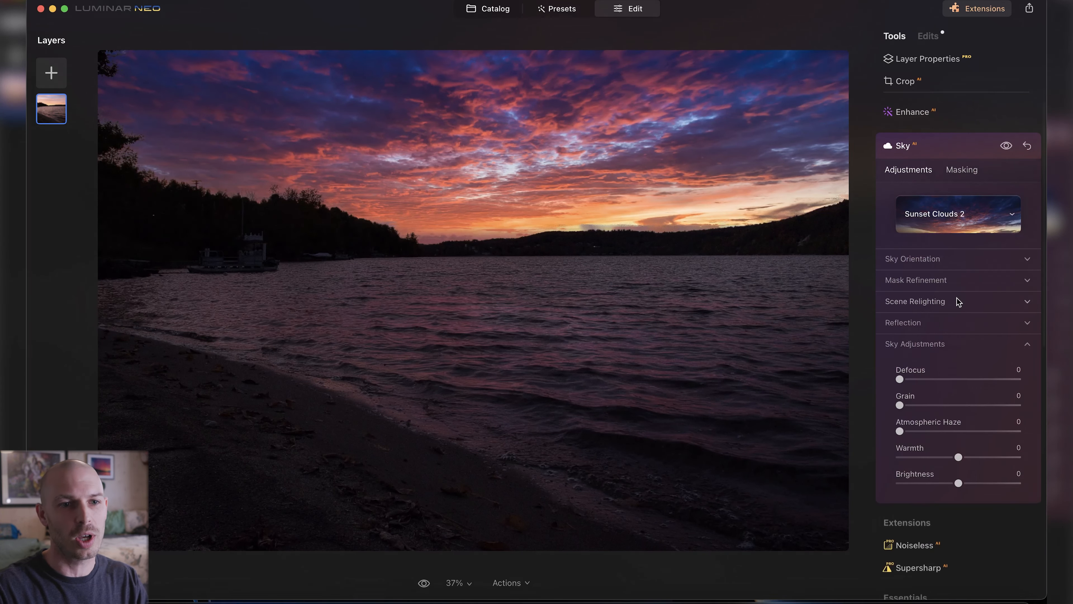
Set Close Gaps to 15 in the sky's mask refinement.
left_click(946, 281)
left_click_drag(924, 342, 941, 341)
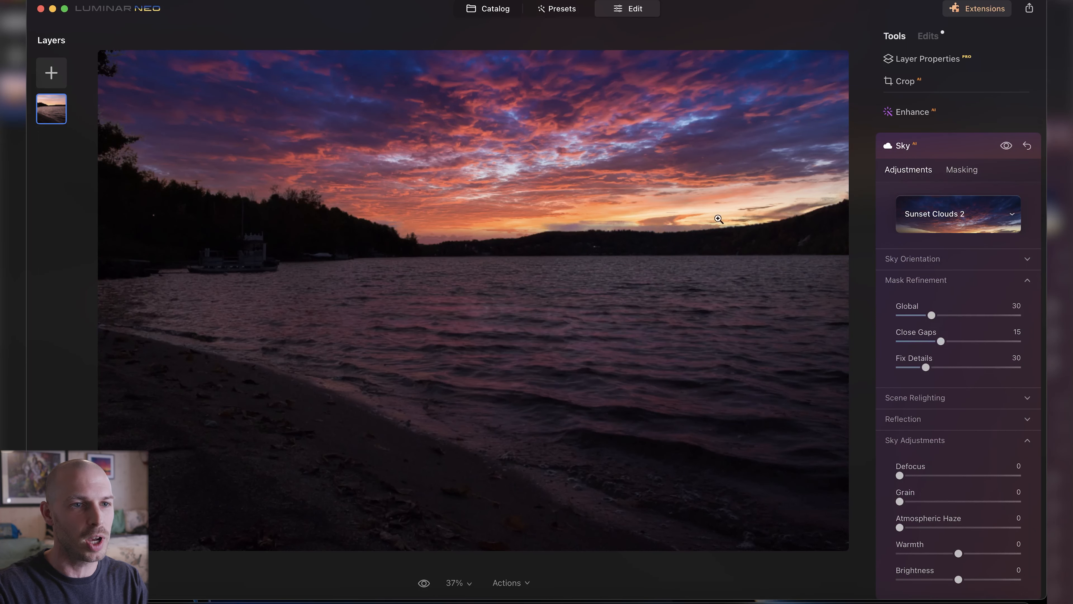
left_click(936, 282)
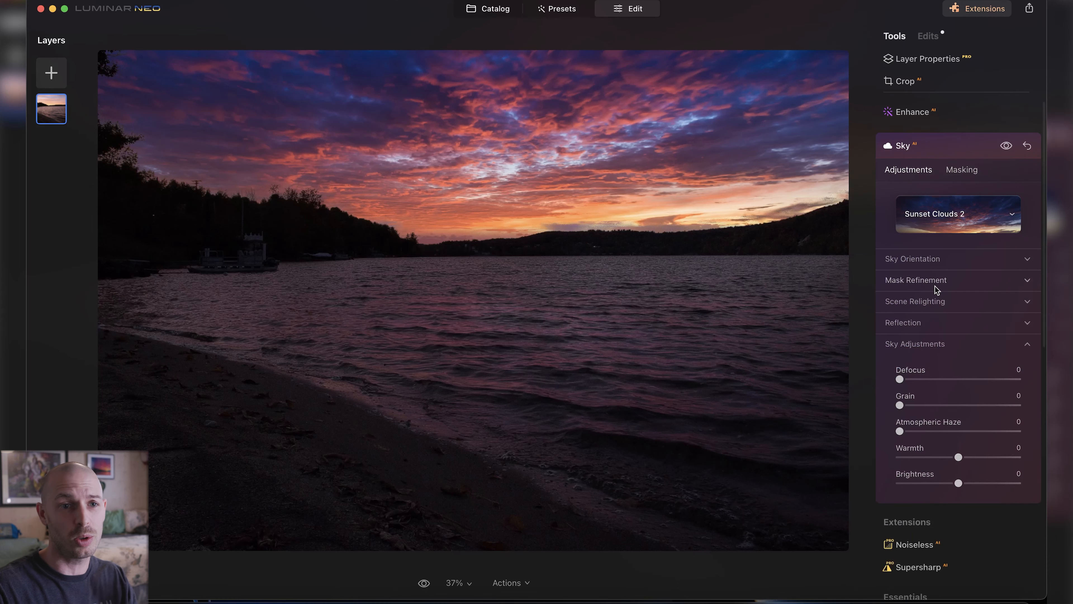
Brighten the lake photo with the Enhance tool by setting Accent to 62.
left_click(951, 140)
left_click(951, 112)
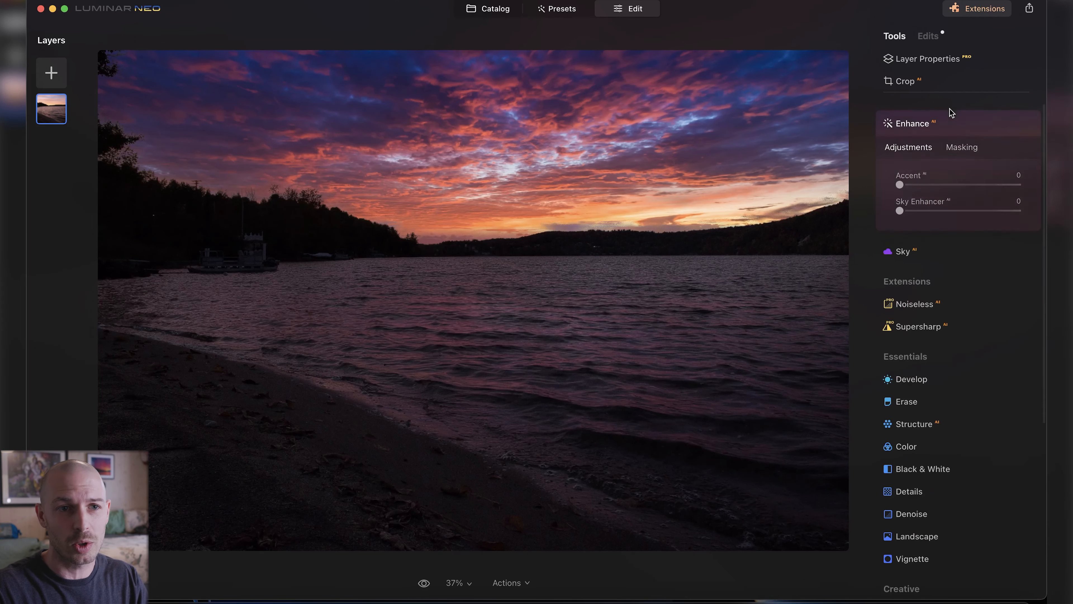
left_click_drag(922, 184, 974, 184)
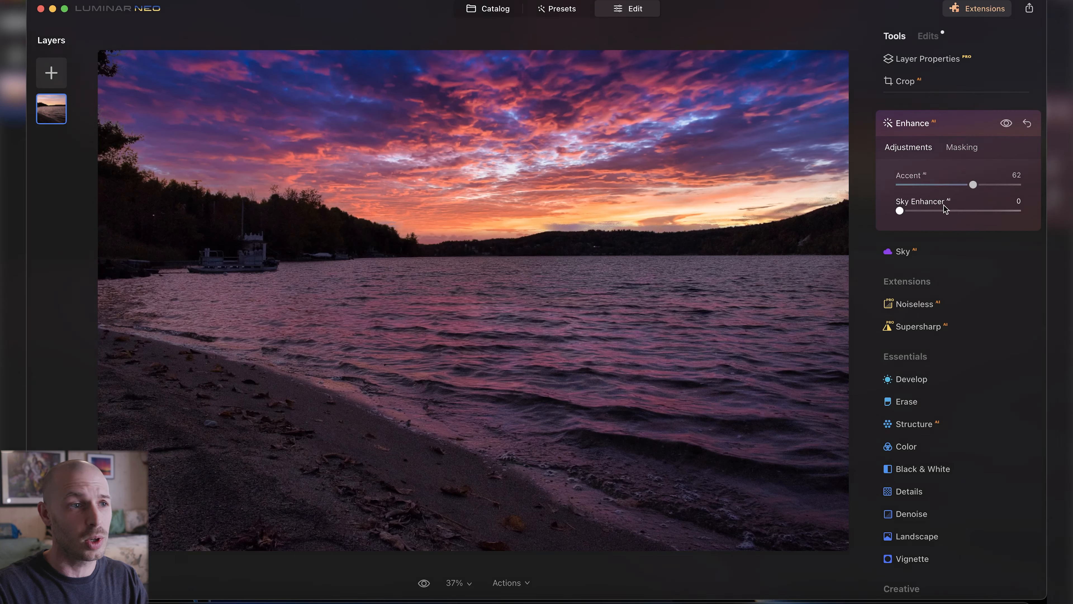
left_click(945, 123)
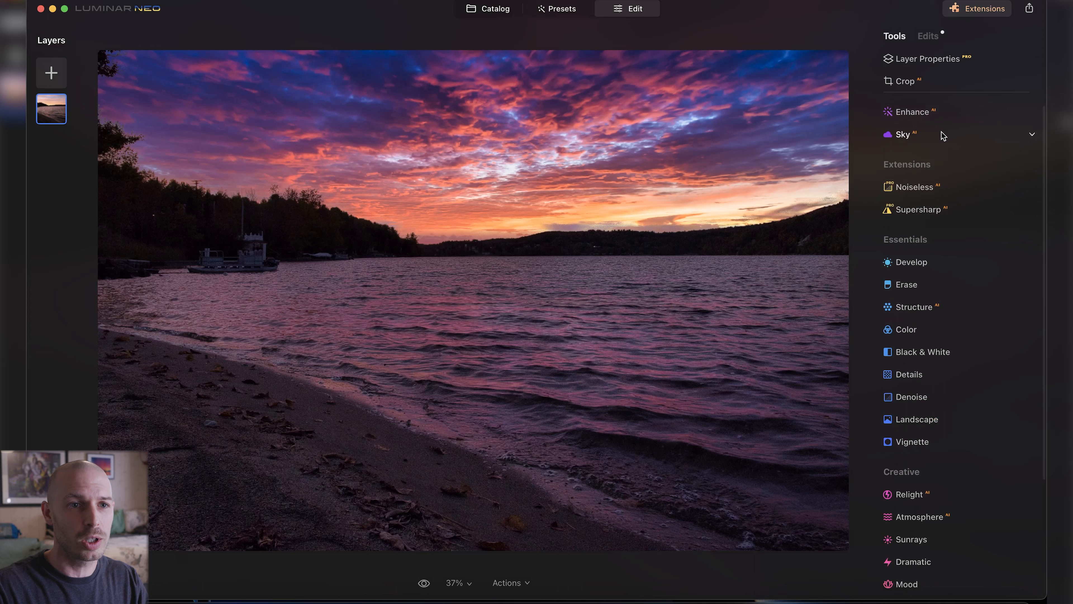
Reopen the applied Sky edit, set the sky's horizontal position to -29, and compare the lake photo with its original.
left_click(932, 36)
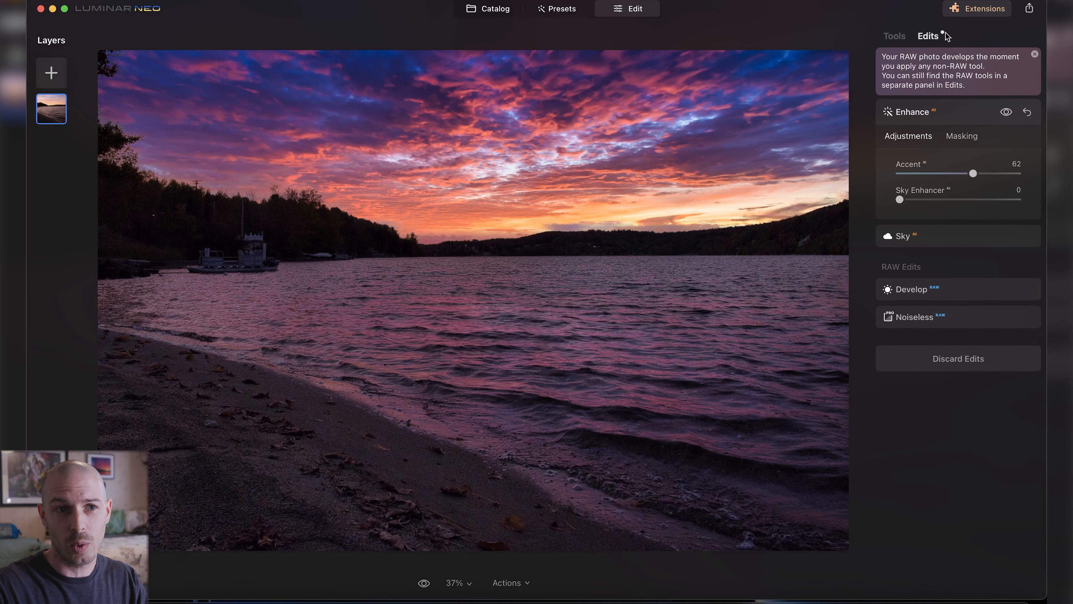
left_click(951, 237)
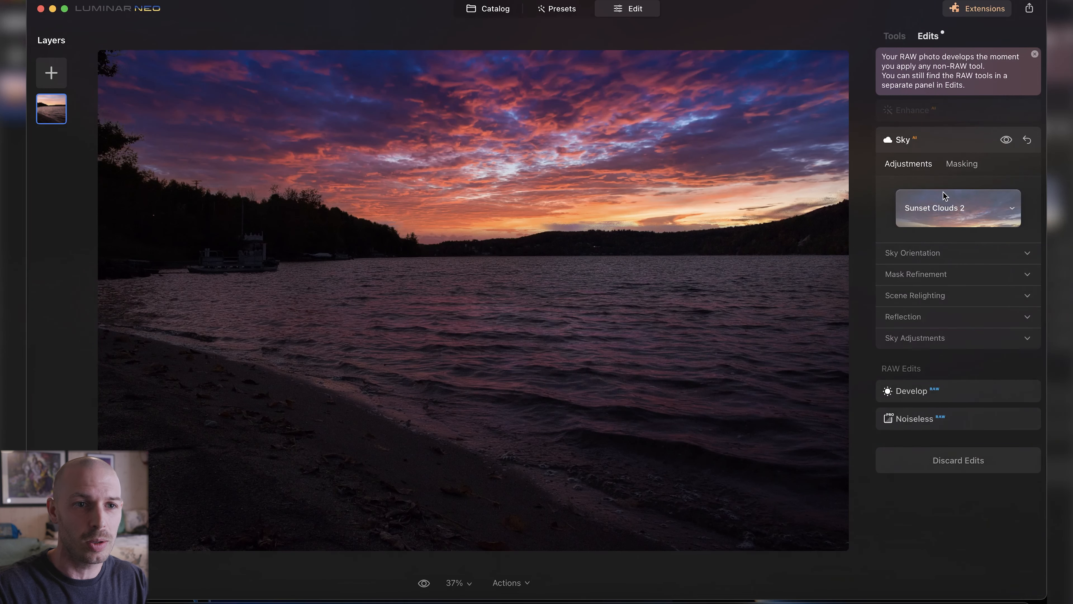
left_click(935, 252)
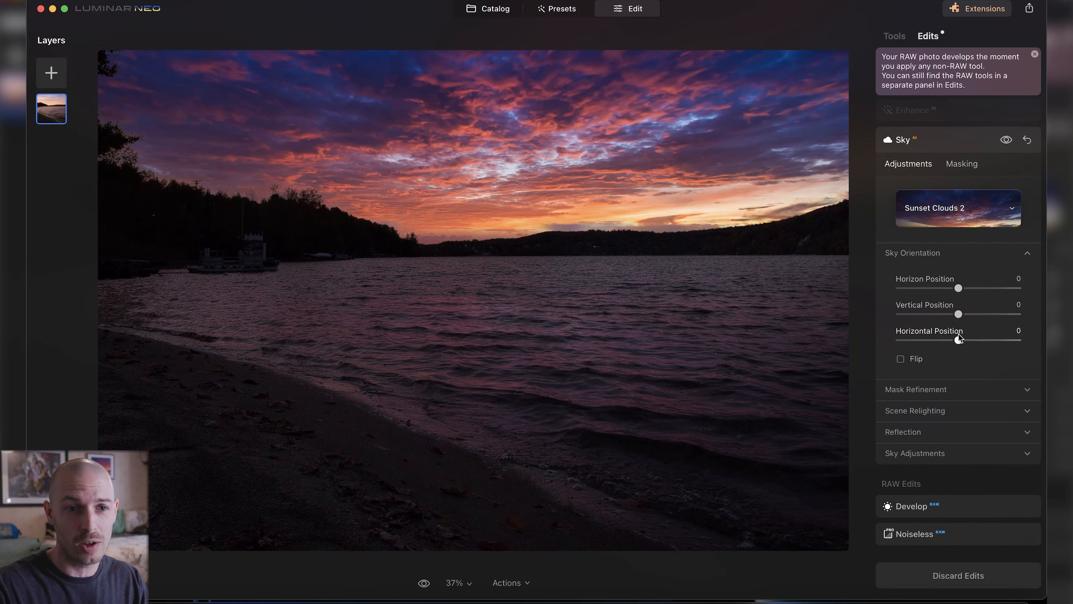
mouse_move(959, 342)
left_mouse_down()
mouse_move(938, 338)
mouse_move(973, 338)
mouse_move(931, 333)
mouse_move(958, 337)
left_mouse_up()
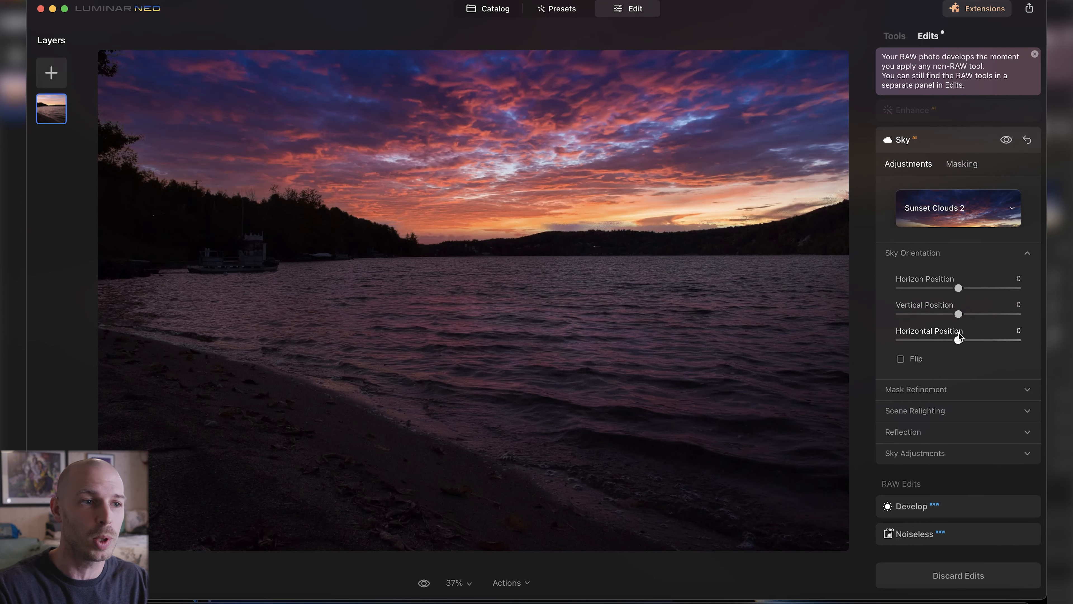
left_click_drag(958, 339, 944, 339)
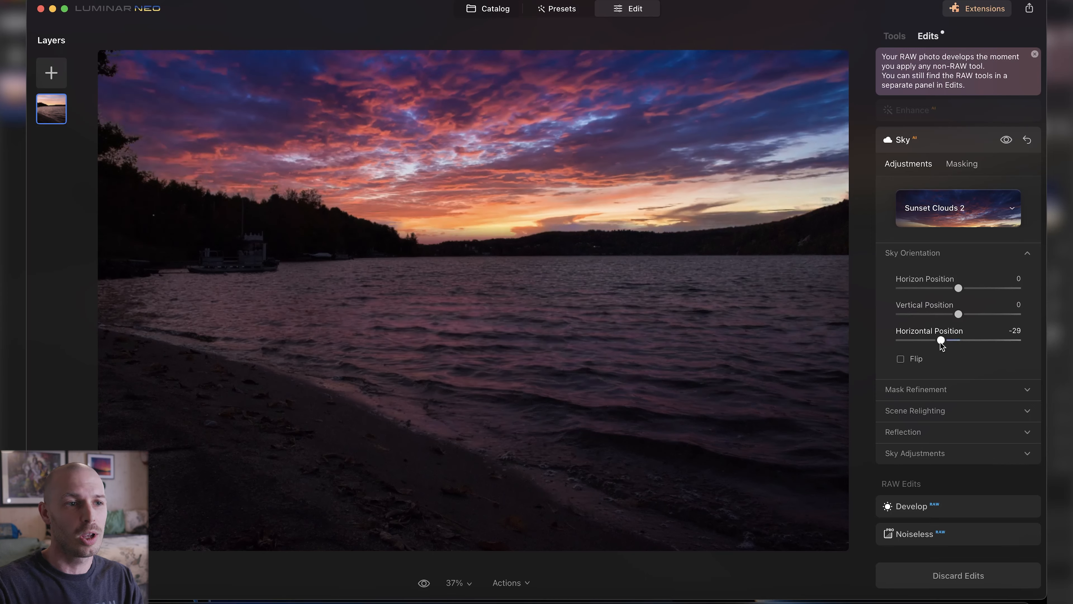
left_click(939, 141)
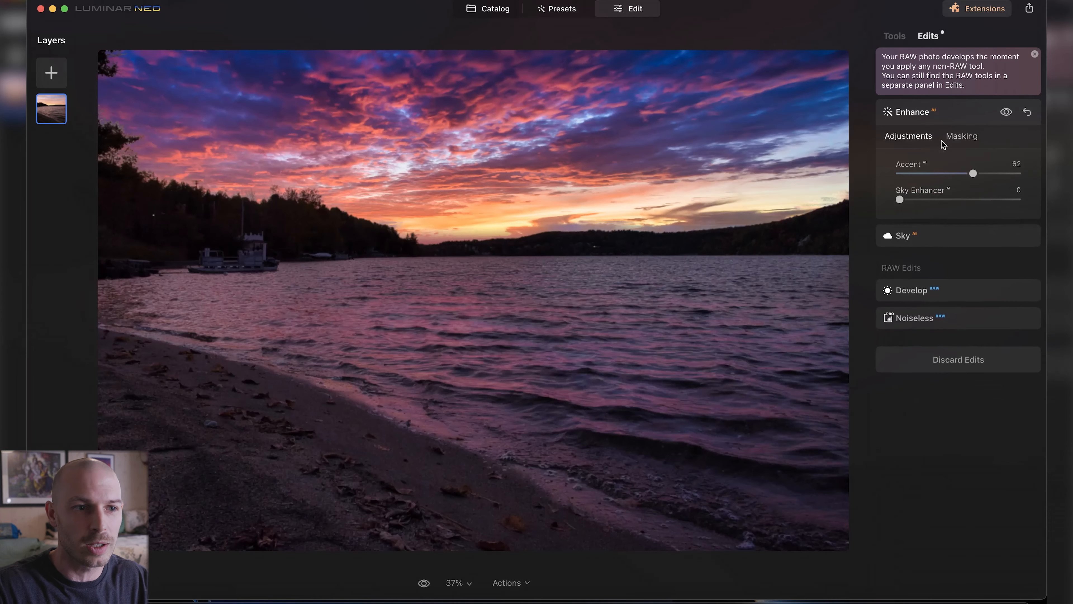
left_click(426, 585)
left_click(428, 588)
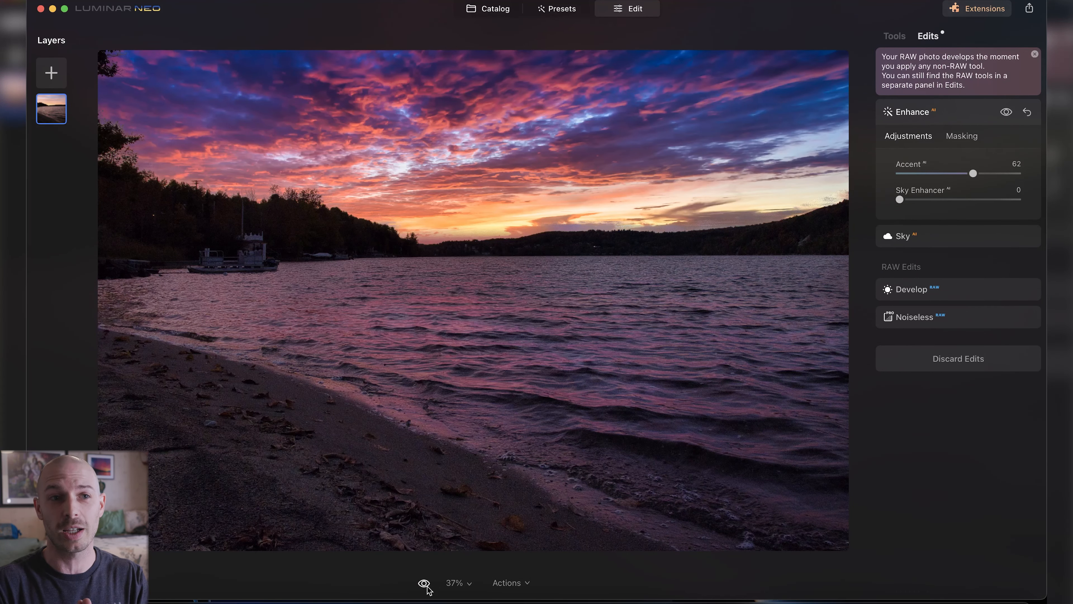
Open the photo of the trees beside the barn from the catalog for editing and inspect its airborne leaves at 100% zoom.
left_click(507, 9)
left_click(369, 405)
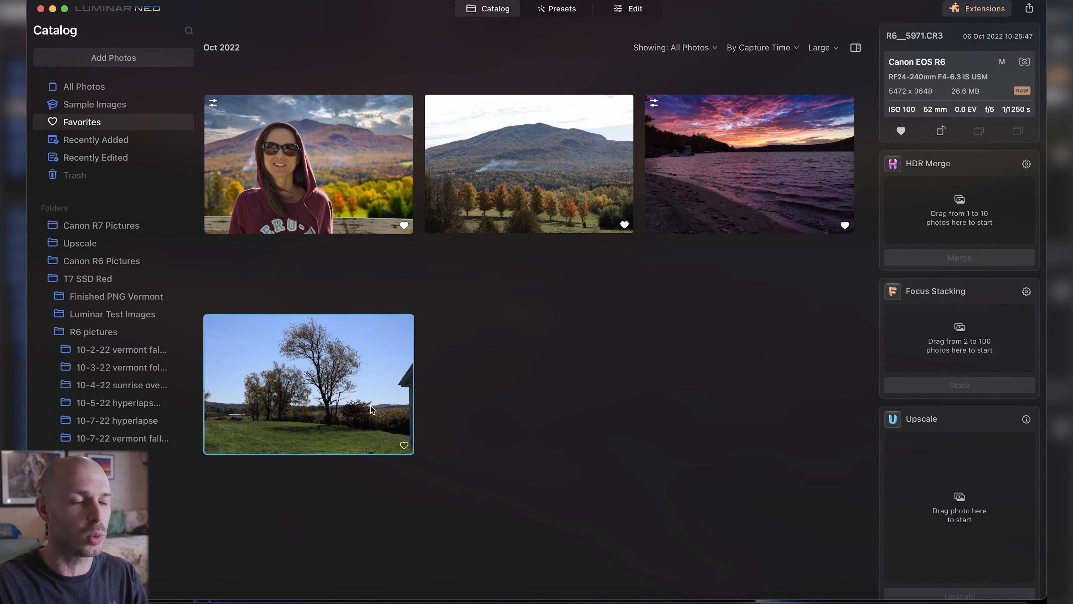
left_click(625, 10)
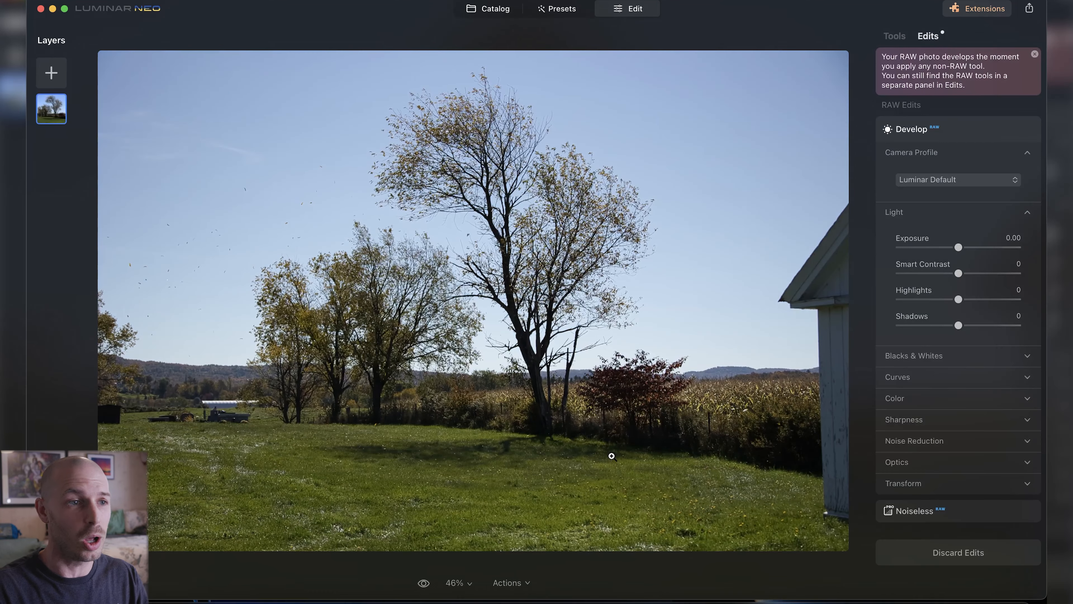
left_click(314, 204)
left_click_drag(177, 308, 569, 328)
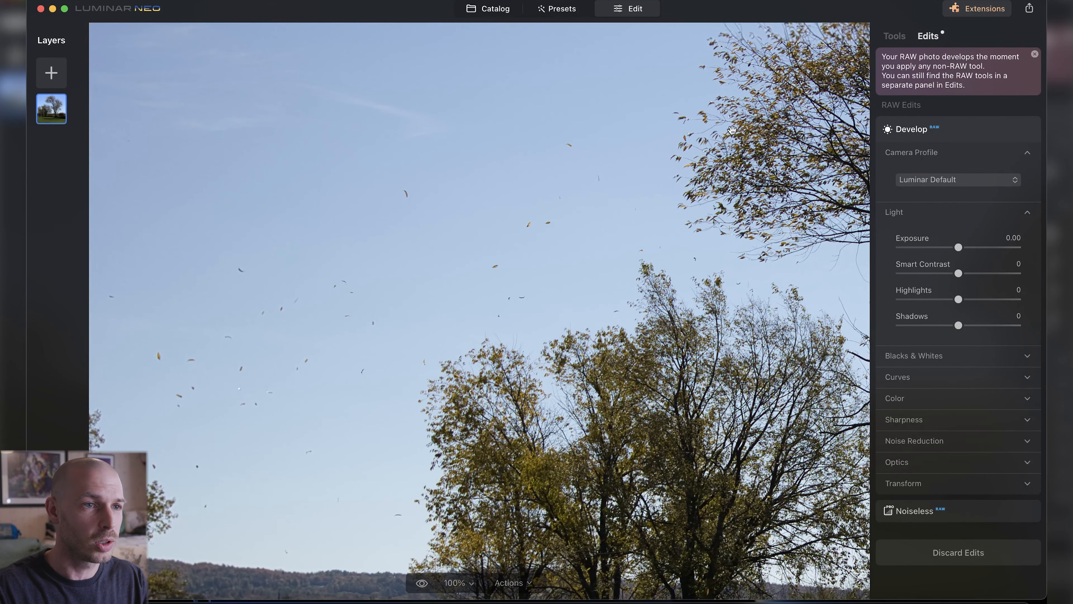
left_click(471, 584)
left_click(473, 461)
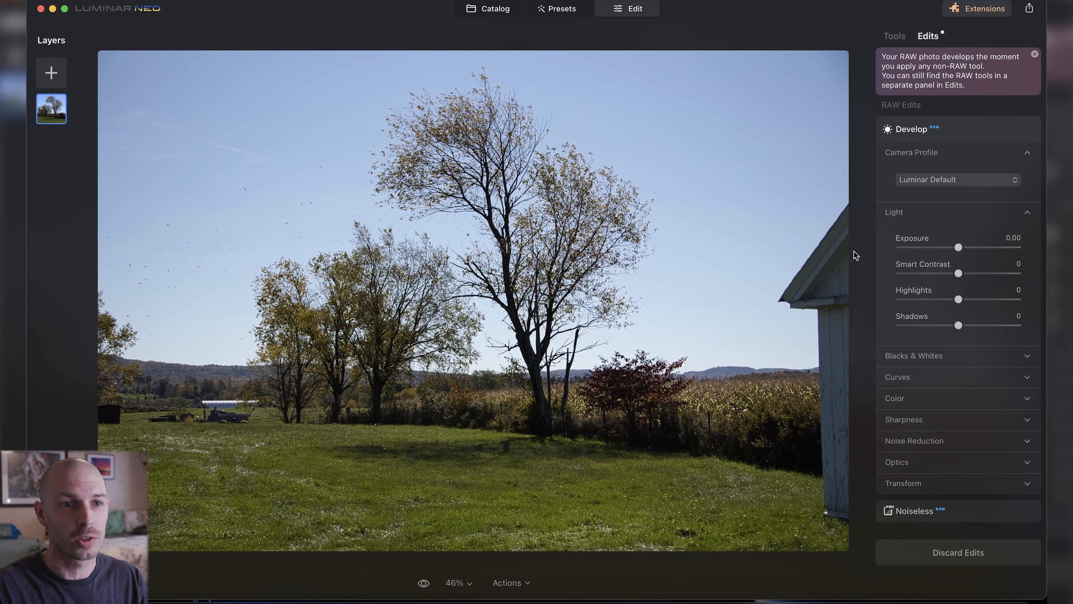
Collapse the RAW Develop settings and replace the tree photo's sky with Sunset Clouds 3.
left_click(962, 160)
left_click(972, 173)
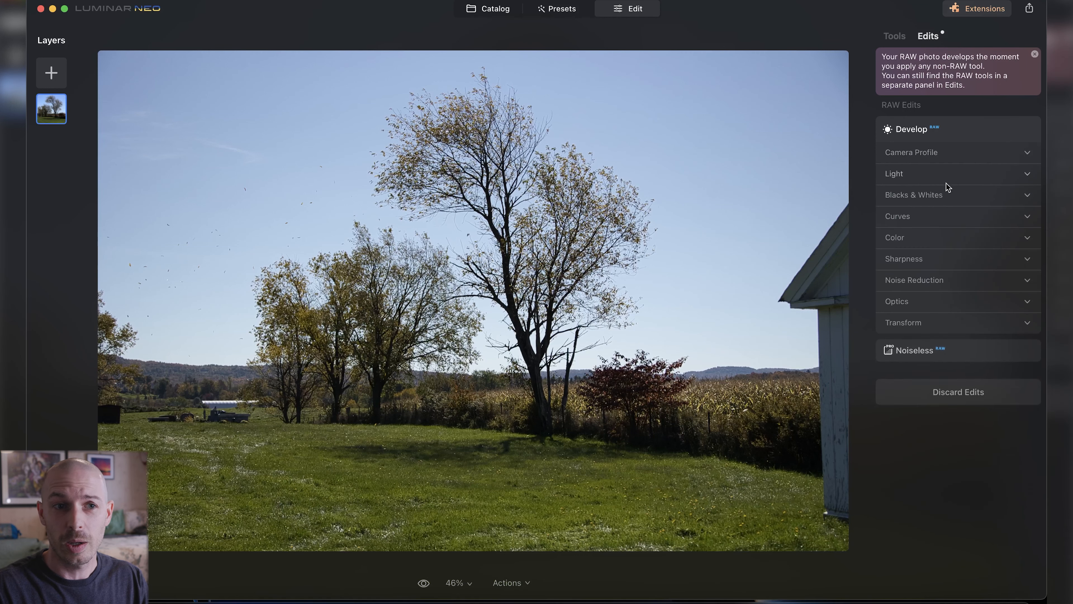
left_click(974, 132)
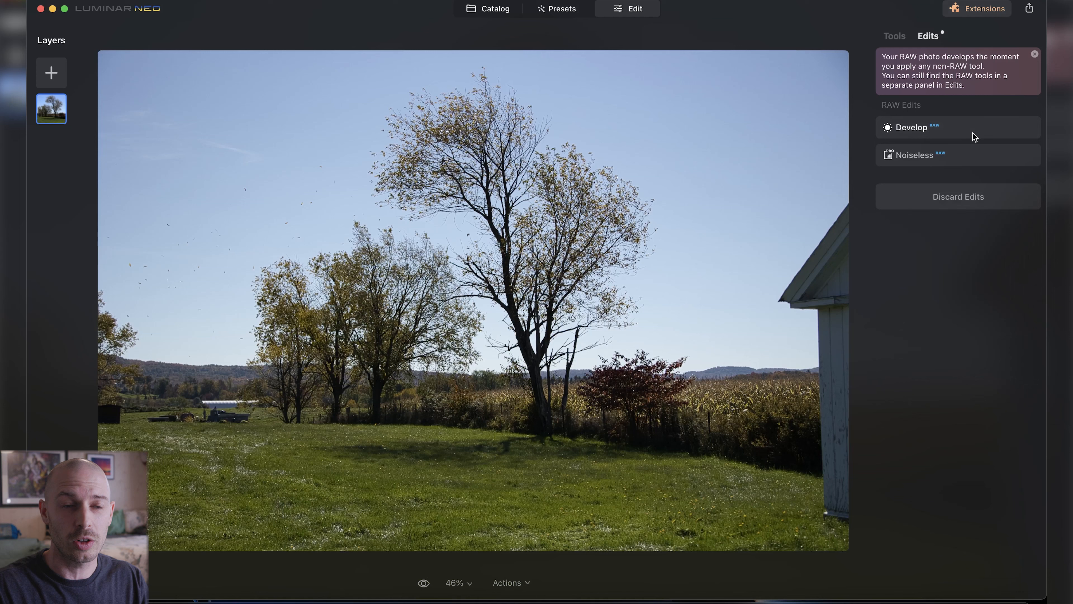
left_click(901, 36)
left_click(909, 160)
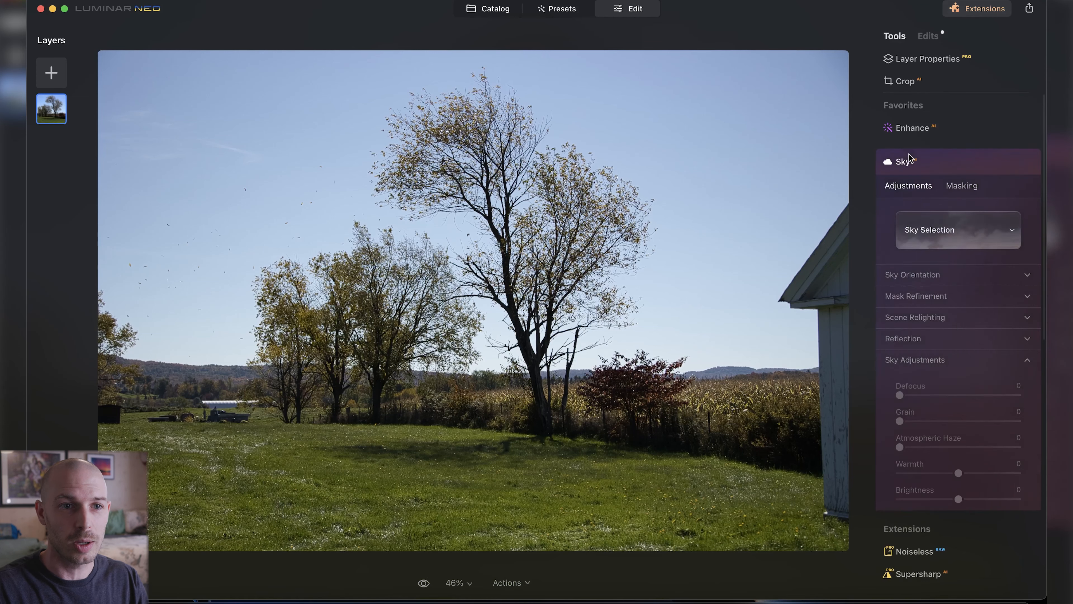
left_click(959, 230)
left_click(1003, 303)
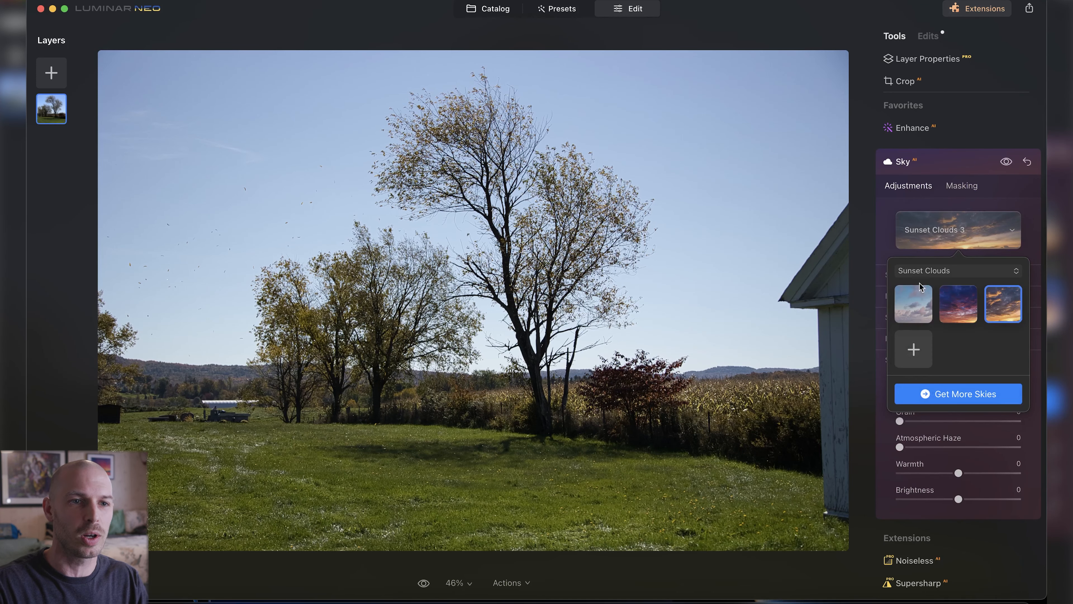
left_click(886, 229)
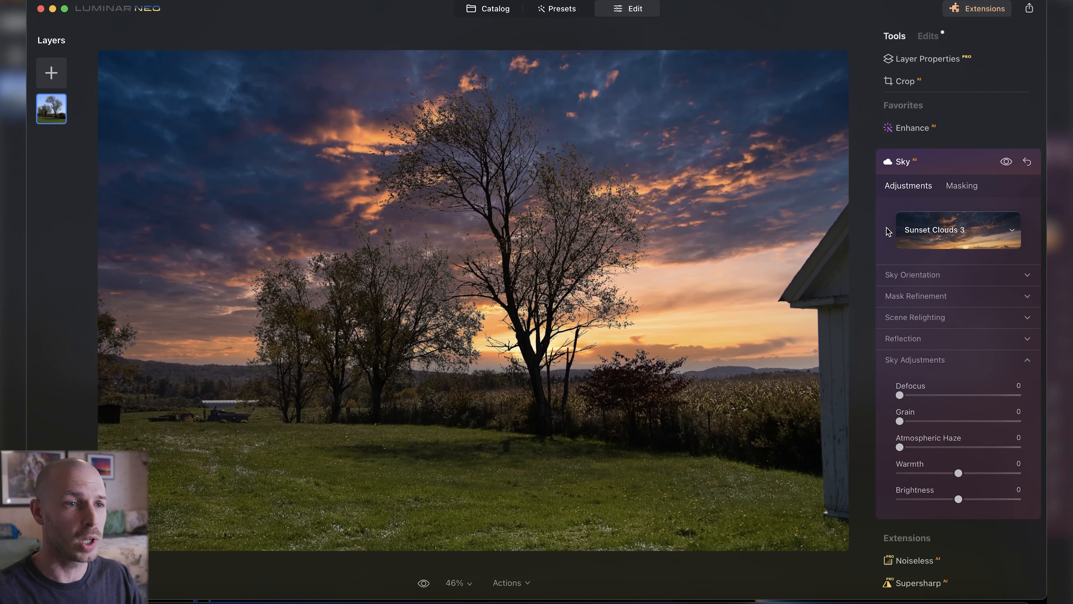
Inspect the sky replacement around the tree's branches and leaves at 100% zoom.
left_click(631, 231)
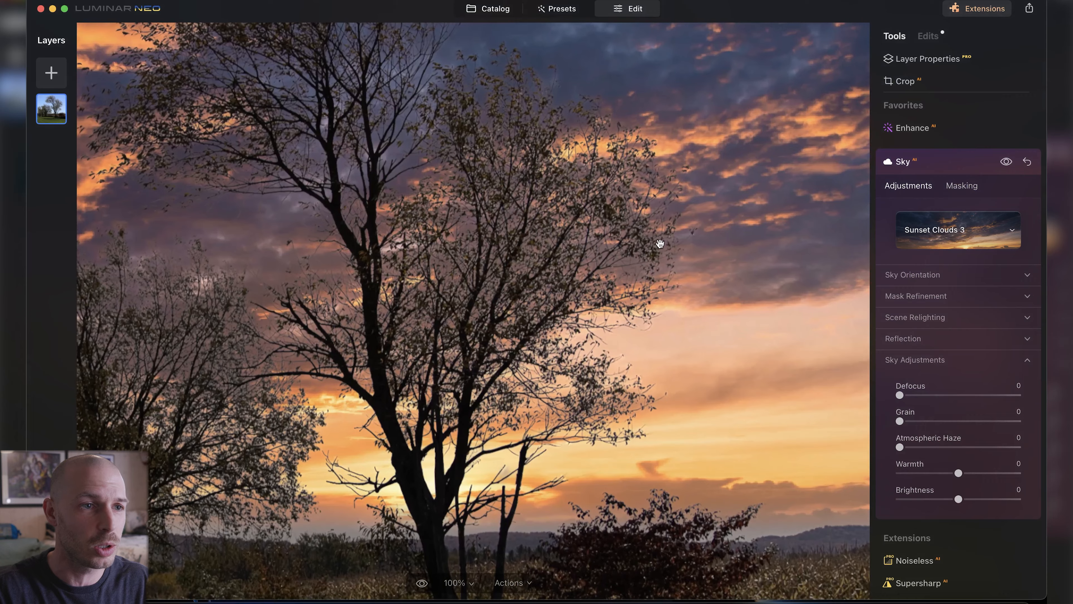
left_click_drag(581, 177, 617, 214)
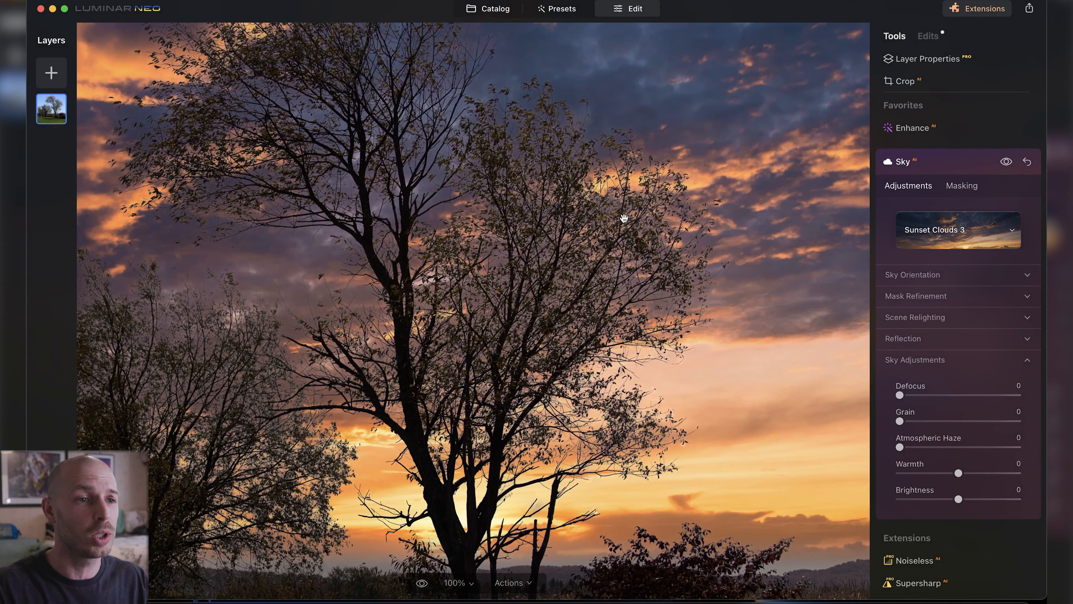
left_click_drag(491, 220, 487, 272)
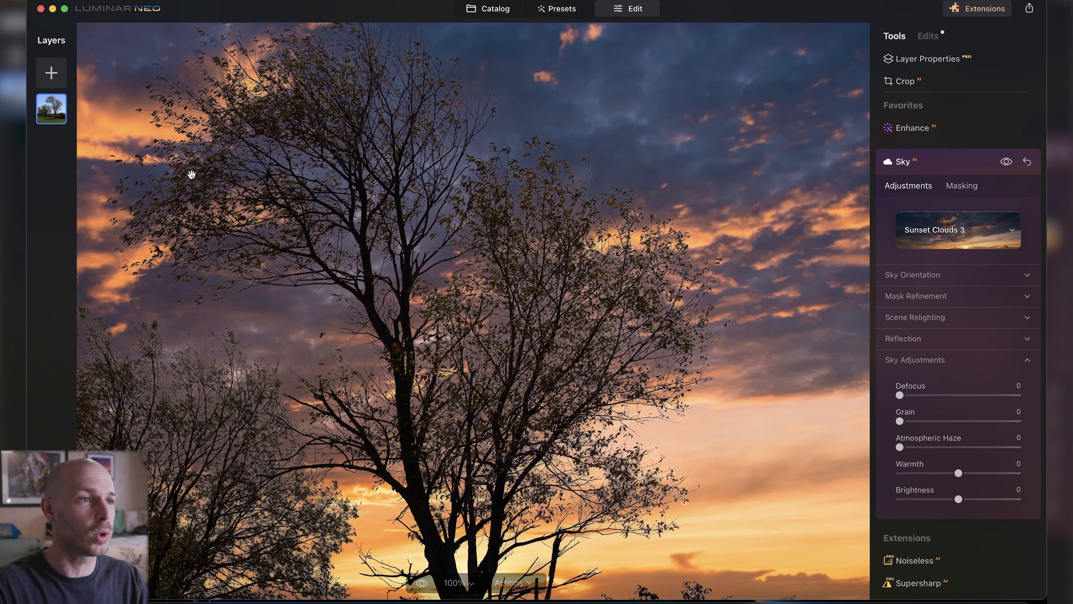
key("super+0")
Brighten the tree photo by raising the Enhance tool's Accent amount well above the middle of its range.
left_click(912, 128)
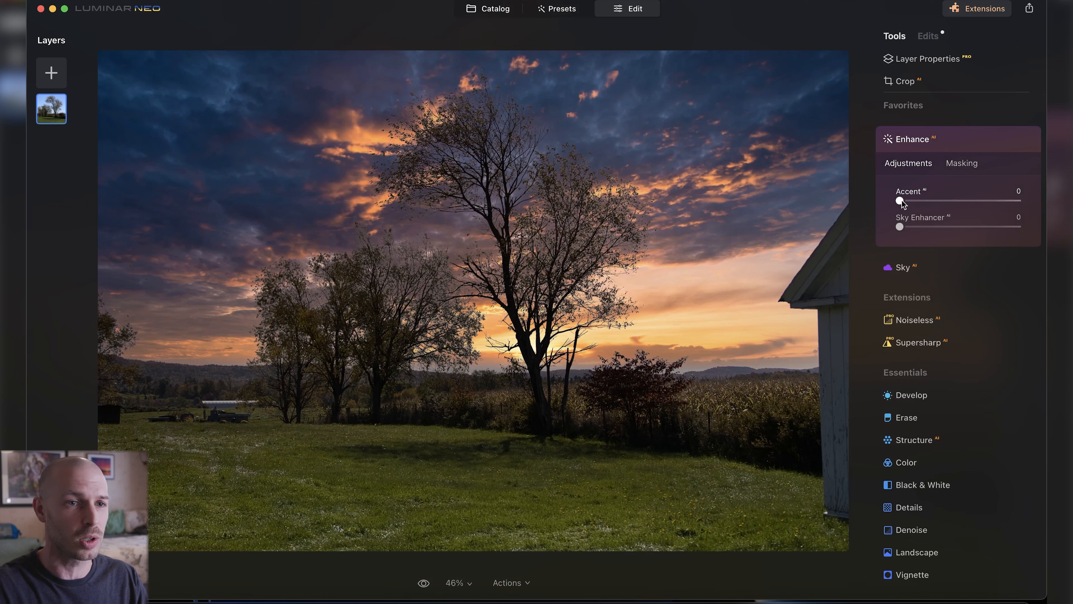
left_click_drag(946, 202, 987, 202)
left_click(967, 143)
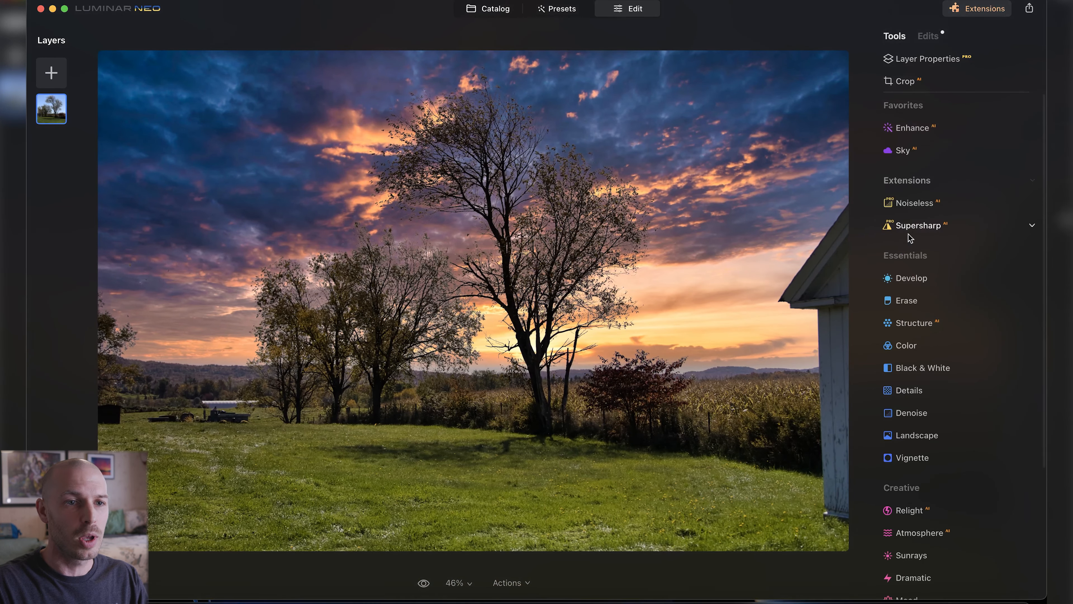
Apply Landscape adjustments to the tree photo: Dehaze 13, Golden Hour 72, Foliage Enhancer 44 and Foliage Hue -29.
left_click(917, 434)
scroll(923, 423, "down", 3)
left_click_drag(900, 406, 993, 432)
left_click_drag(900, 458, 954, 458)
left_click_drag(958, 523, 941, 523)
Inspect the small leaves in the replaced sky up close and compare the finished tree photo with its original.
double_click(133, 272)
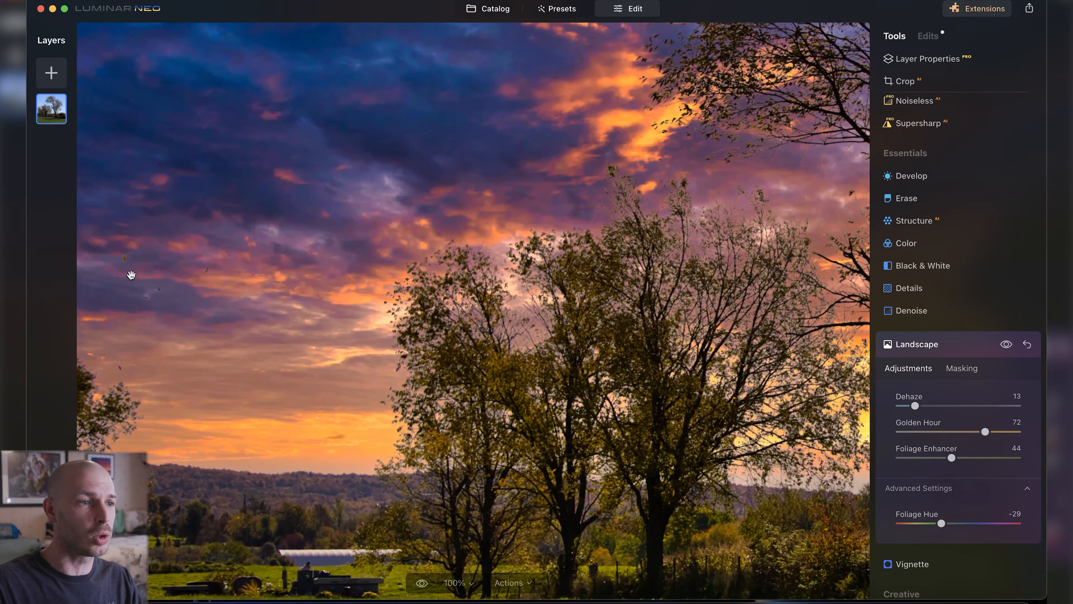
left_click_drag(132, 275, 278, 331)
double_click(327, 384)
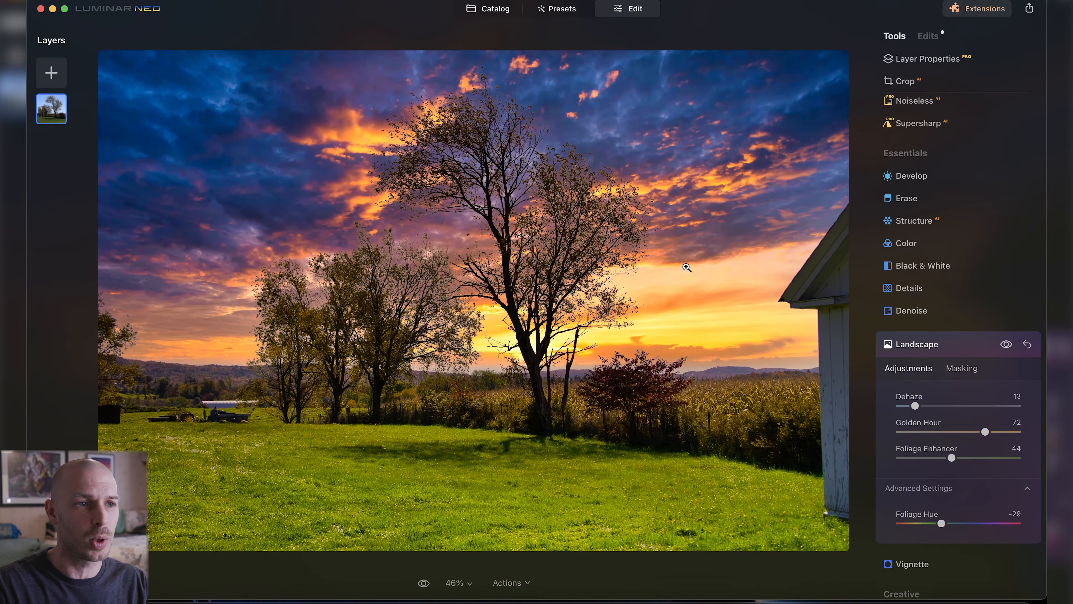
left_click(424, 584)
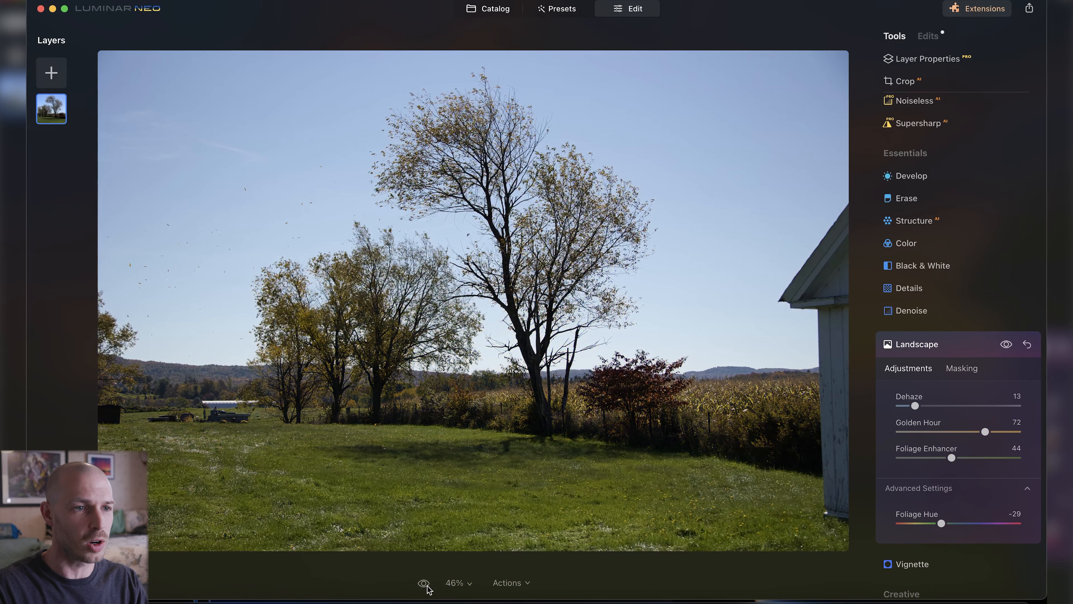
Open the mountain photo with the row of autumn trees from the catalog for editing.
left_click(487, 8)
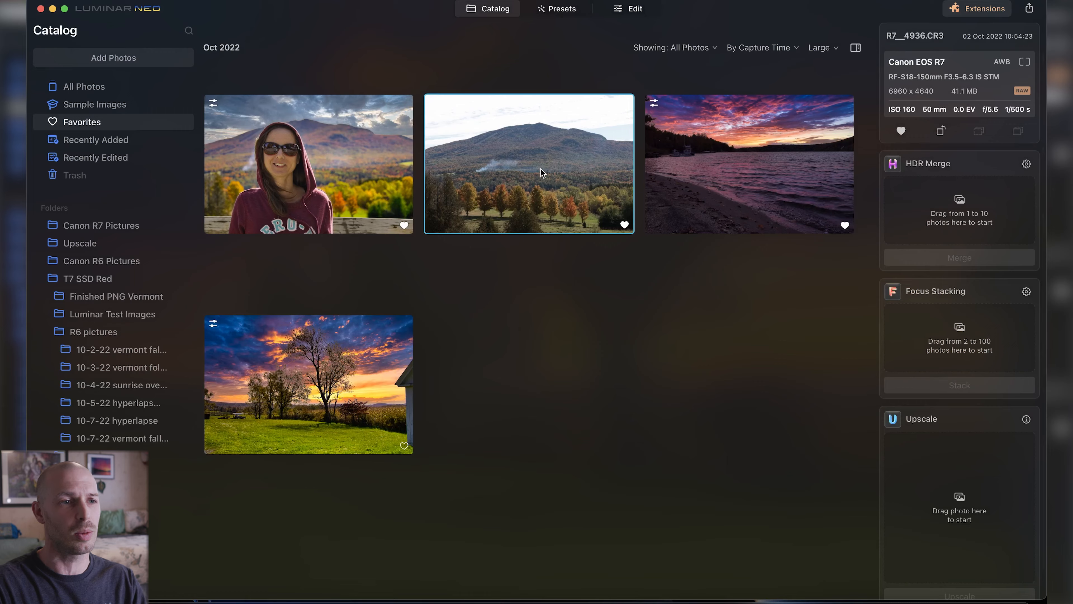
double_click(540, 168)
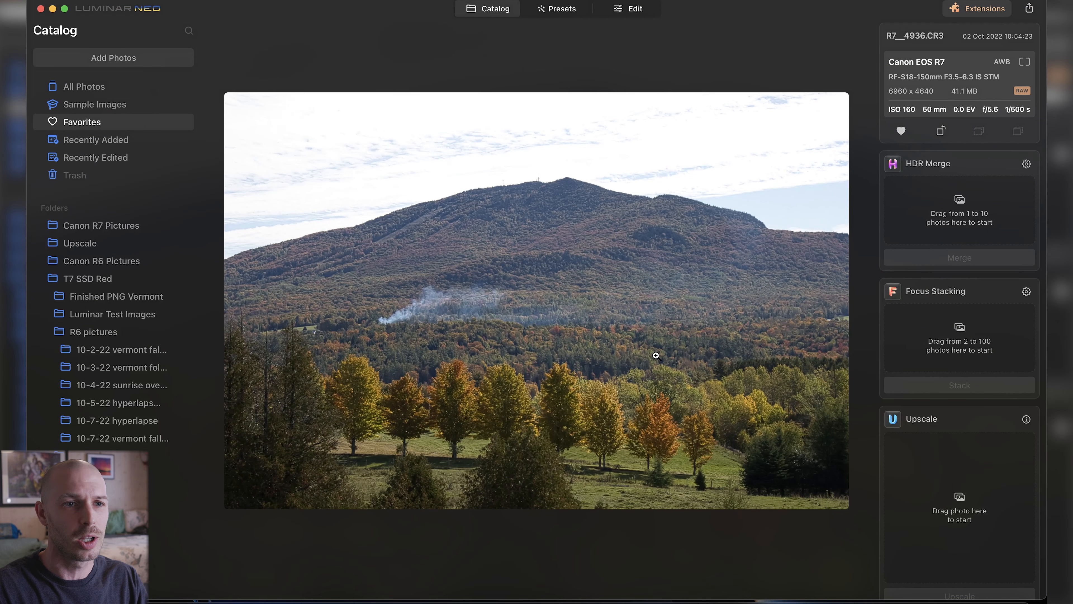
left_click(630, 9)
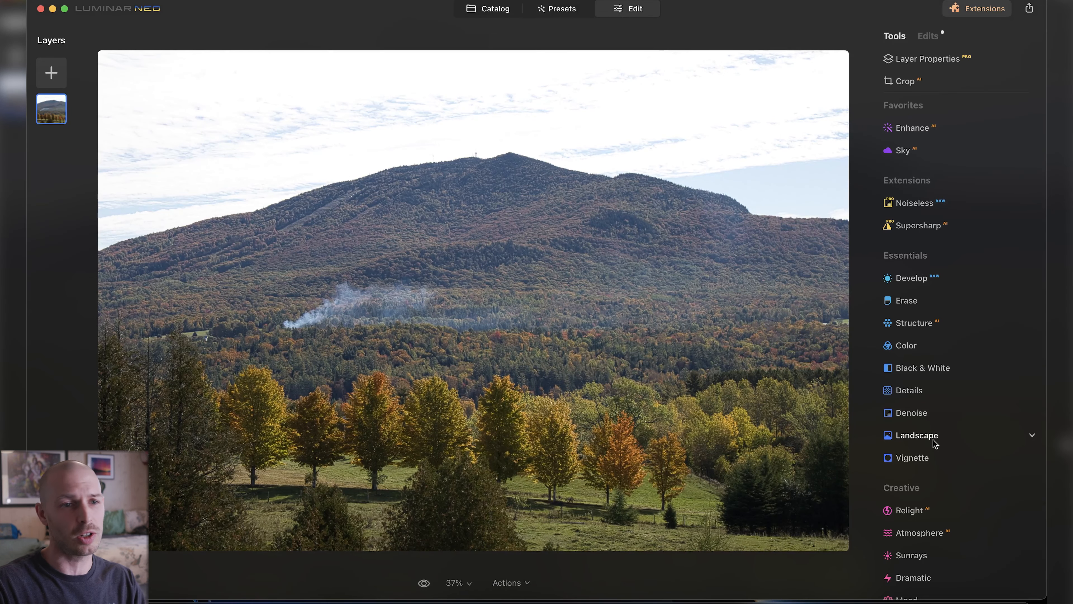
Raise the Enhance tool's Accent amount to about 56 on the mountain photo.
left_click(925, 131)
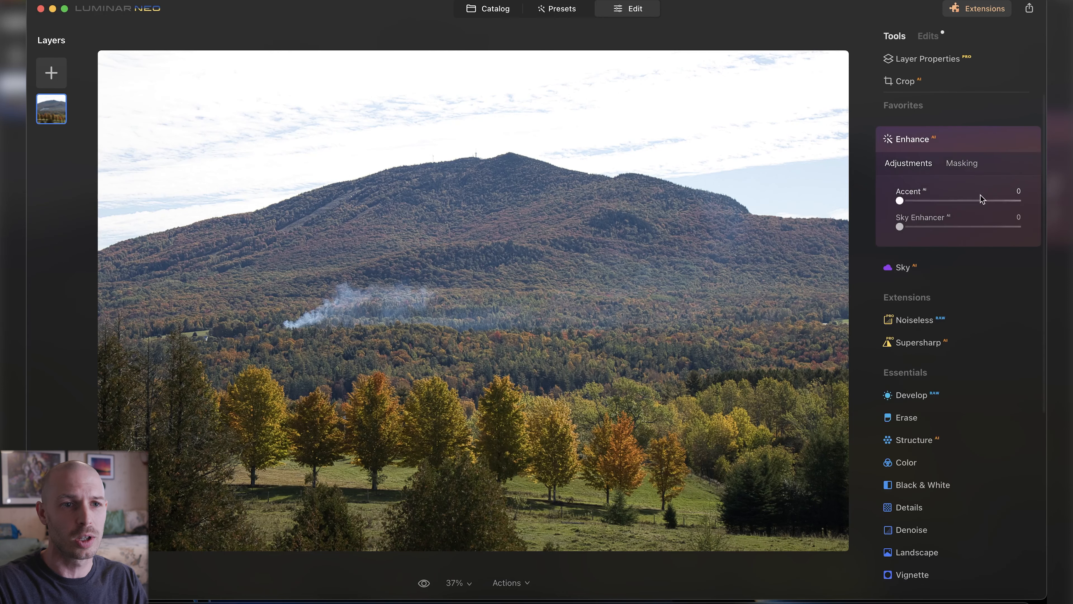
left_click_drag(901, 201, 974, 200)
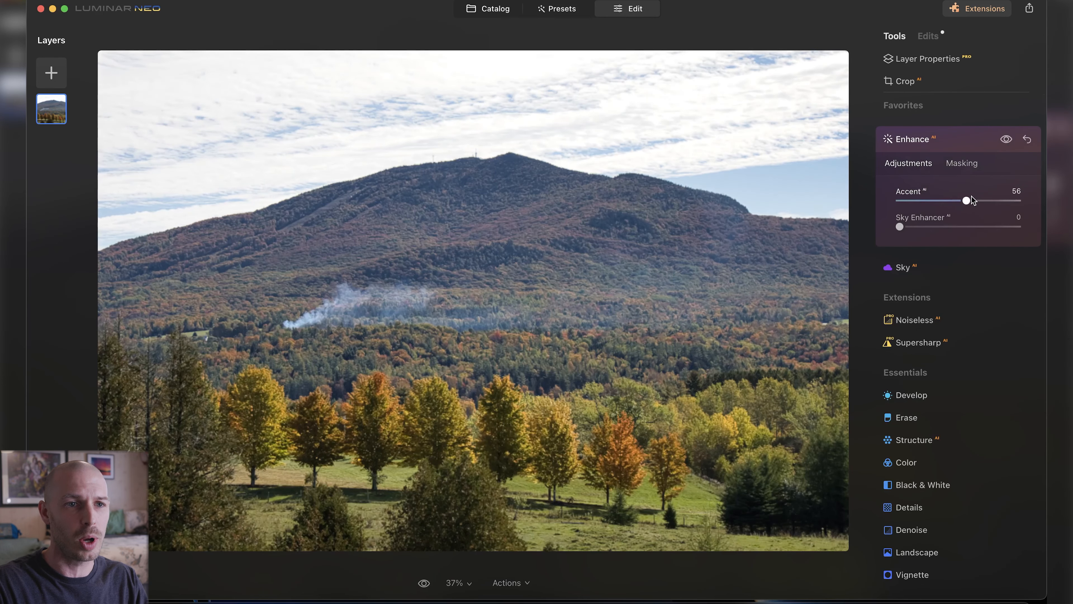
left_click(910, 133)
Replace the mountain photo's pale sky with Blue Sky 5 from the Blue Sky collection.
left_click(916, 159)
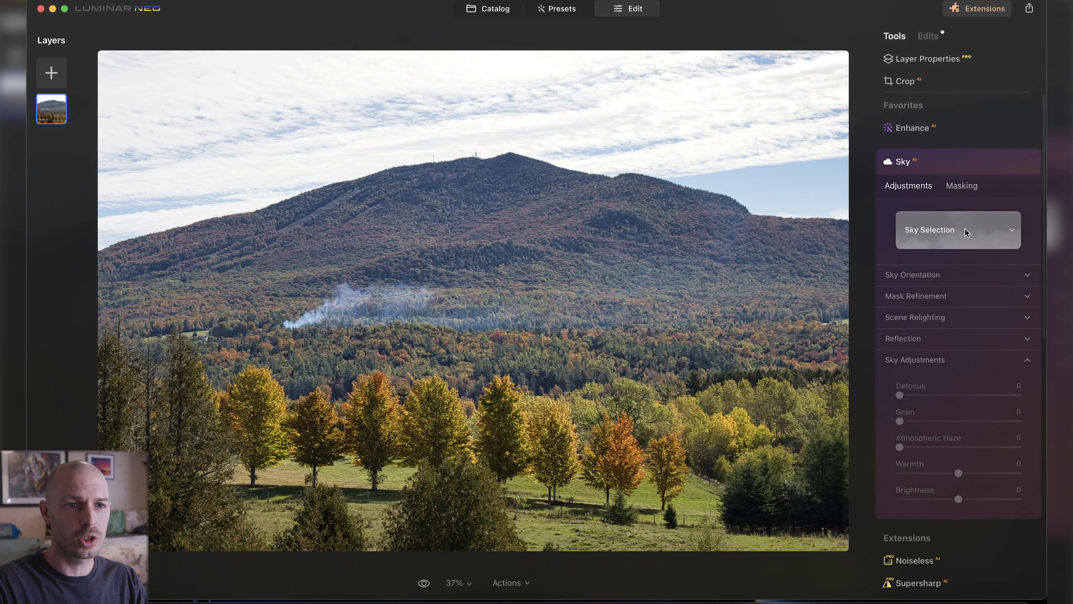
left_click(965, 229)
left_click(918, 271)
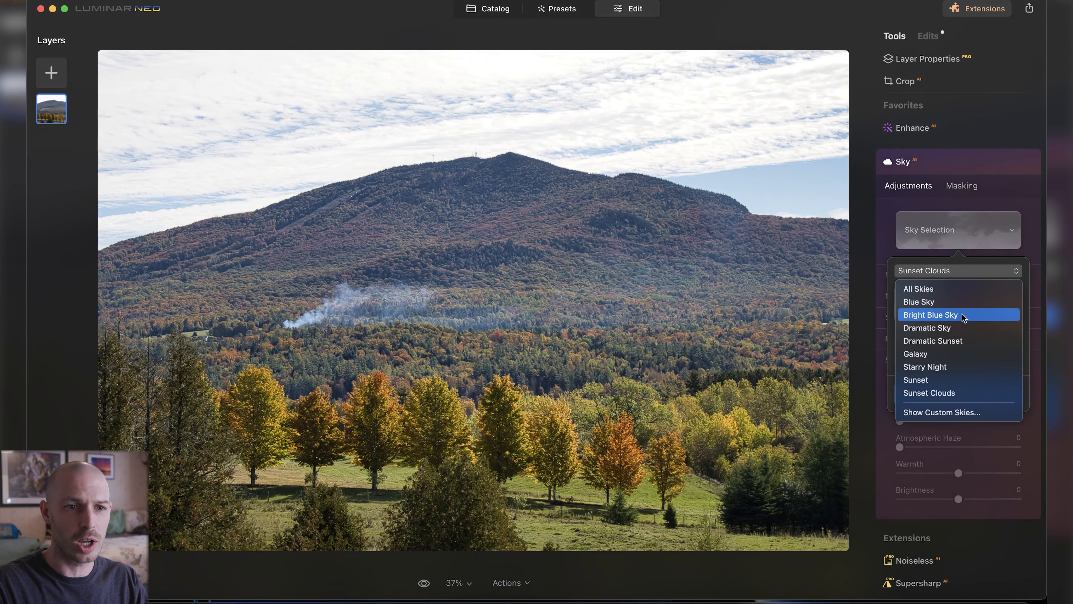
left_click(921, 301)
left_click(946, 355)
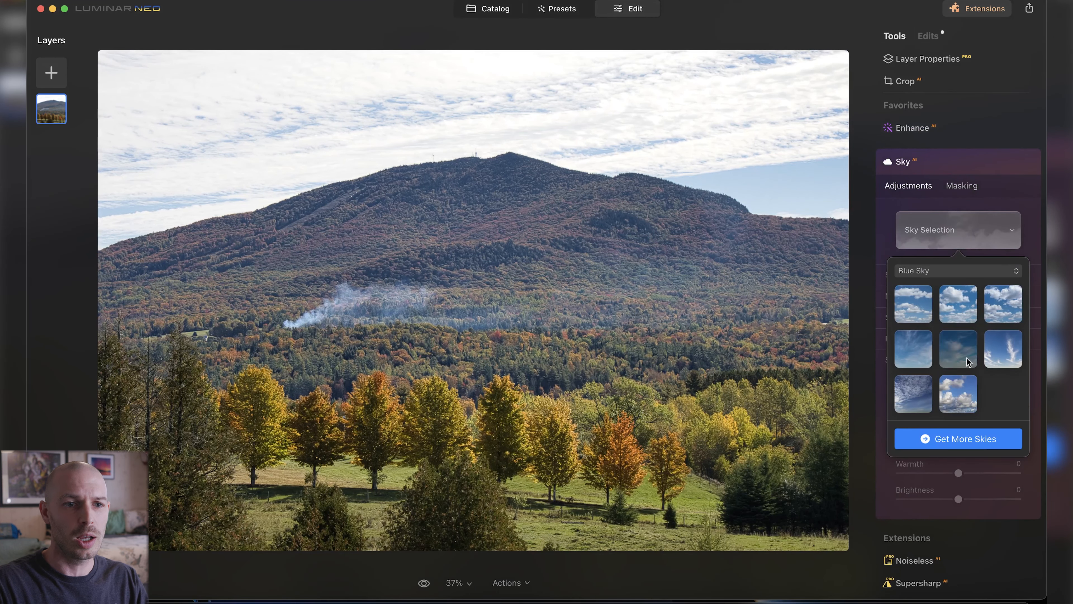
left_click(882, 376)
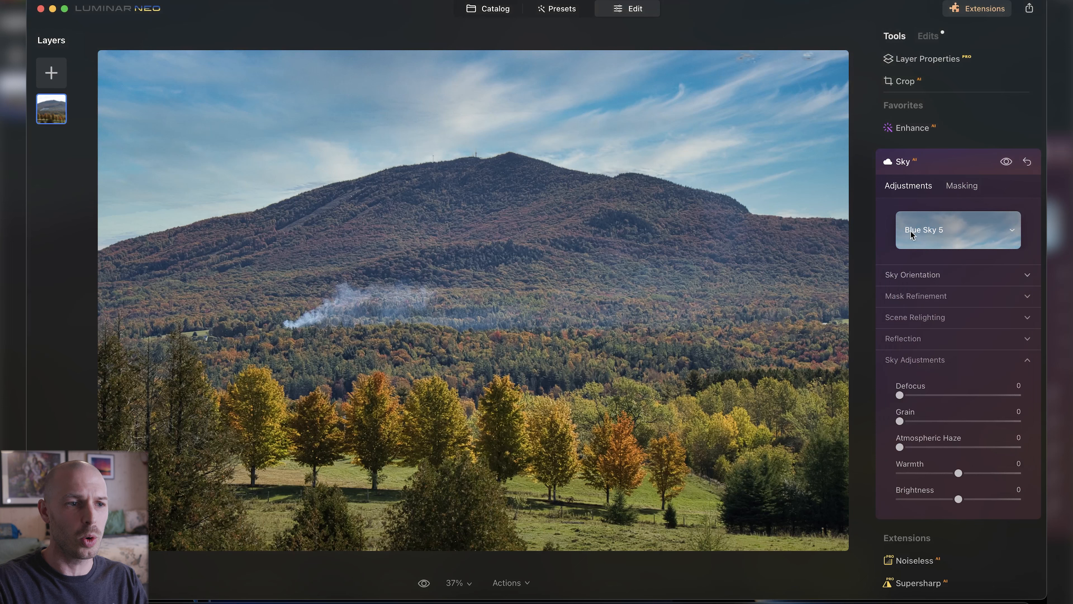
left_click(934, 168)
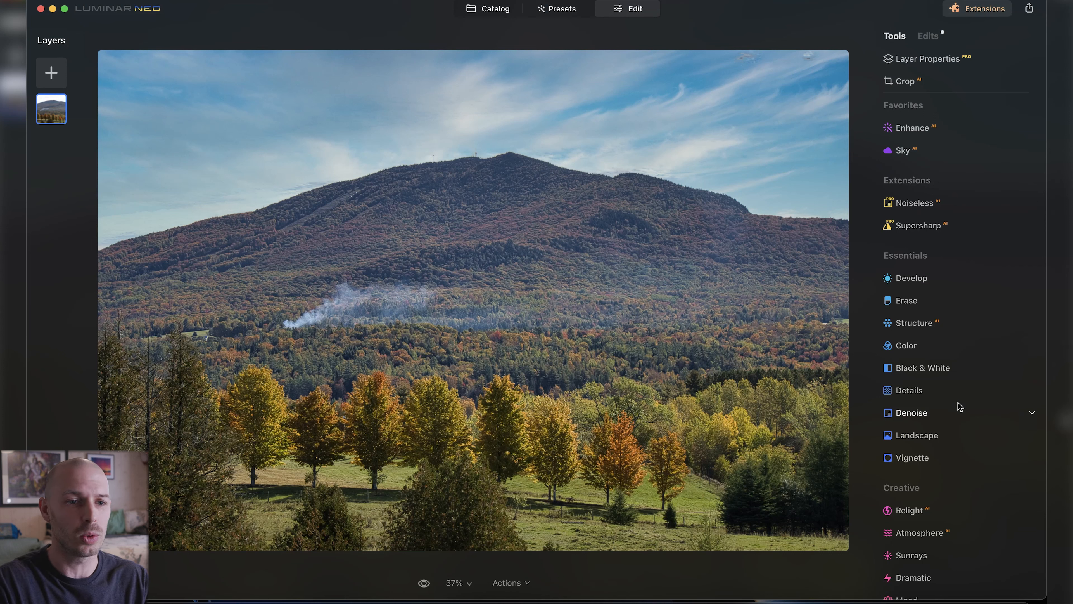
Apply Landscape adjustments to the mountain photo: Dehaze 27, Golden Hour 75 and Foliage Enhancer 43.
left_click(942, 435)
left_click_drag(900, 461, 991, 495)
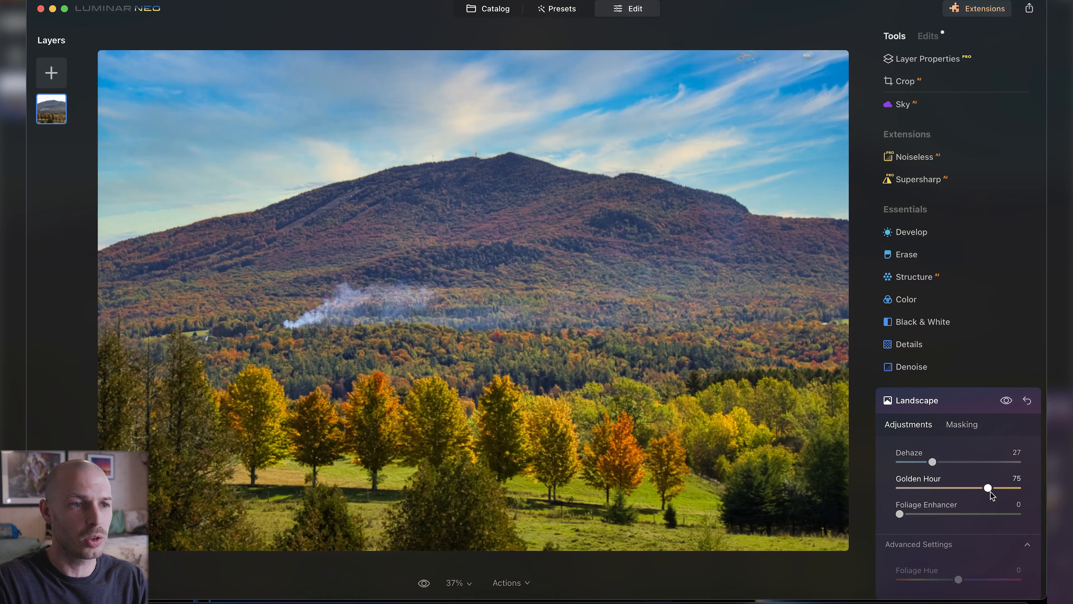
left_click_drag(899, 514, 940, 514)
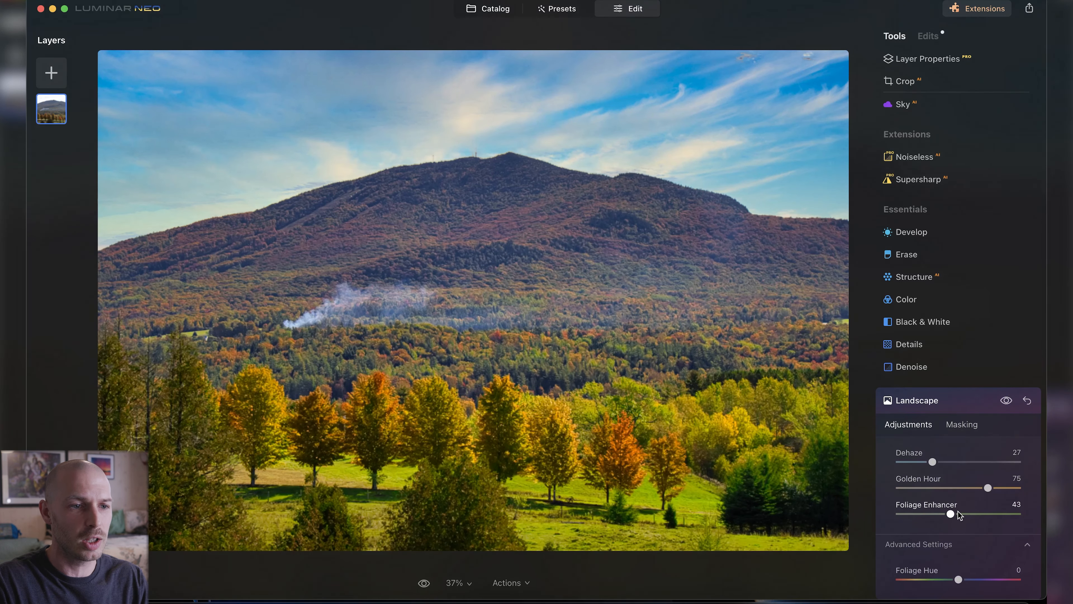
left_click(959, 391)
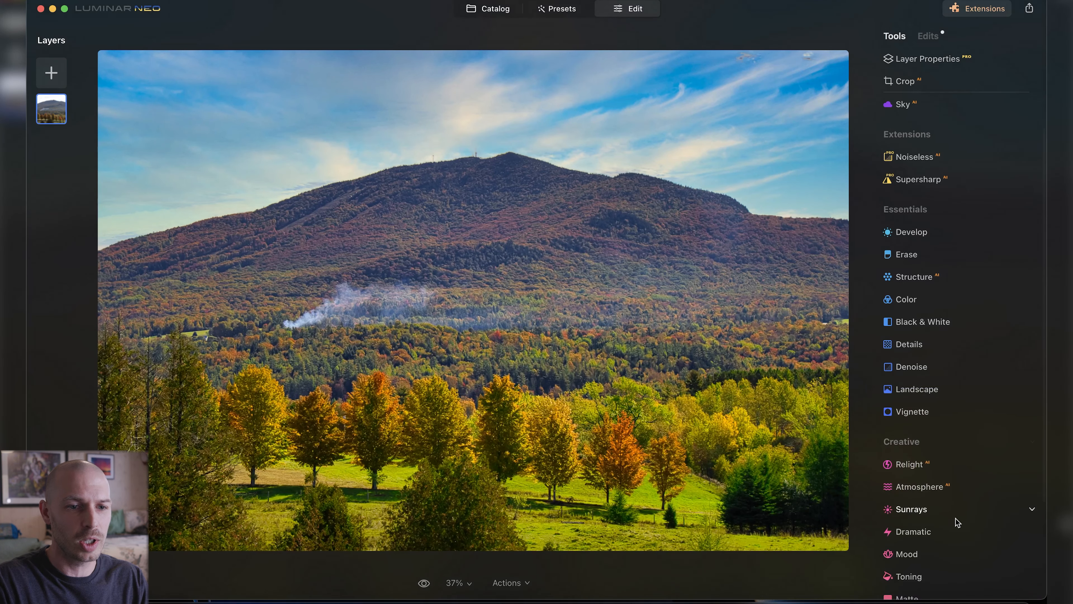